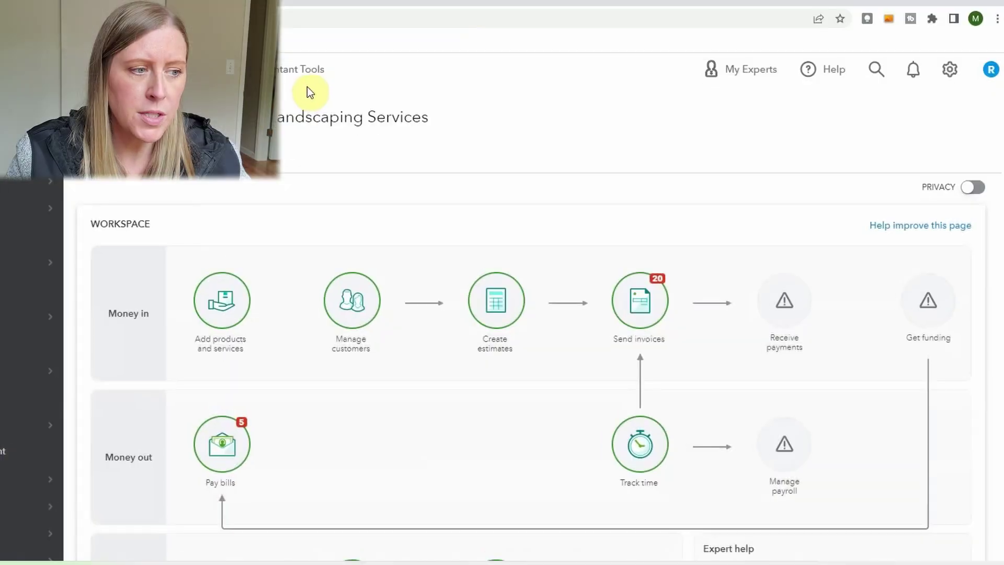
# Open Banking and scroll through the checking account's 25 transactions awaiting review
pyautogui.moveTo(10, 183)
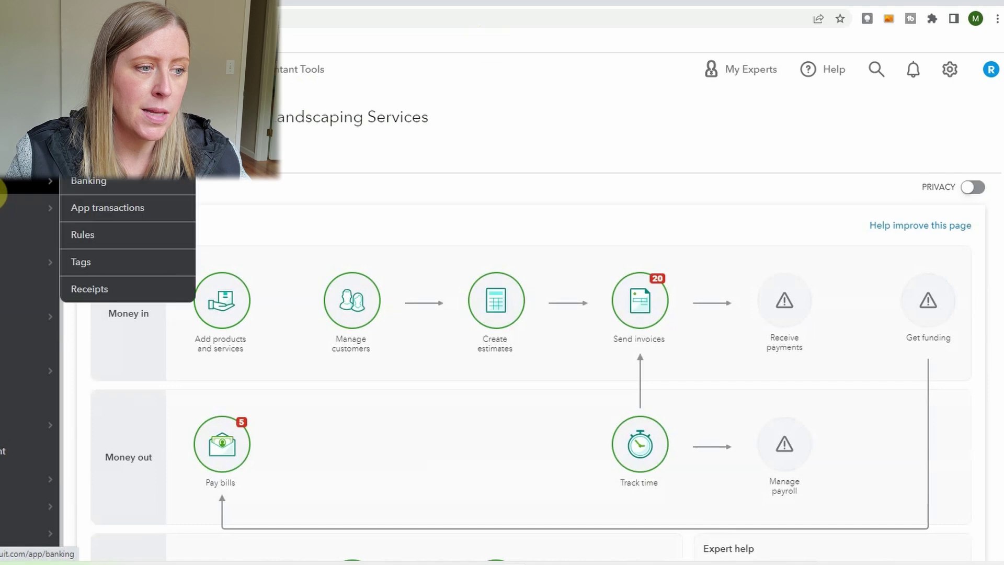
pyautogui.click(84, 183)
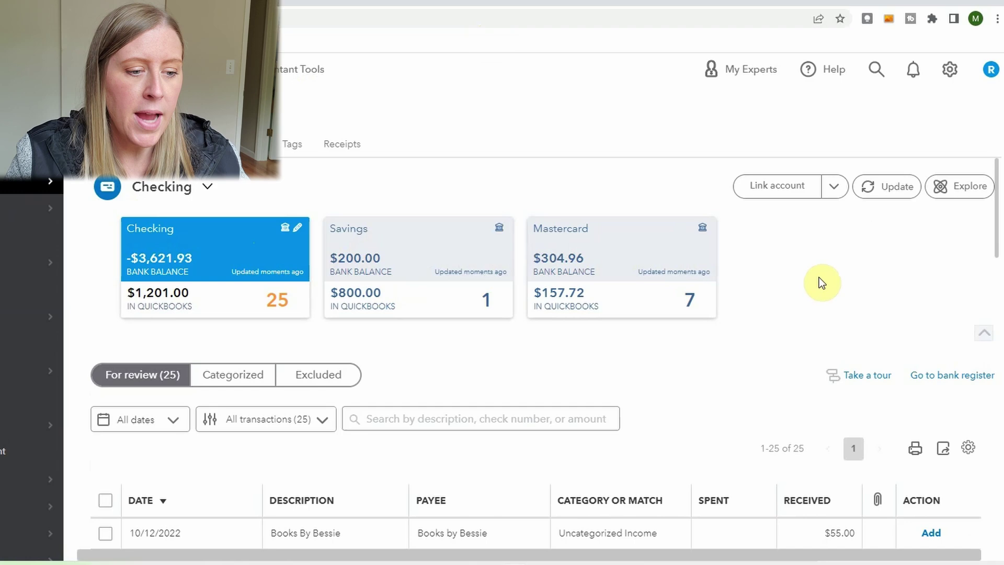
pyautogui.scroll(-1, 820, 280)
pyautogui.scroll(-1, 820, 283)
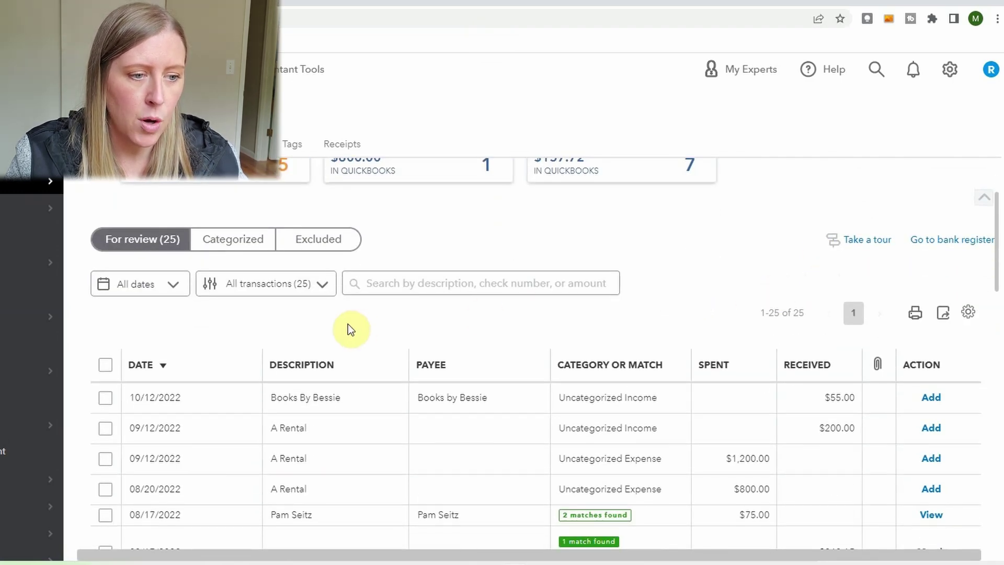
pyautogui.scroll(-1, 366, 335)
pyautogui.scroll(-3, 386, 348)
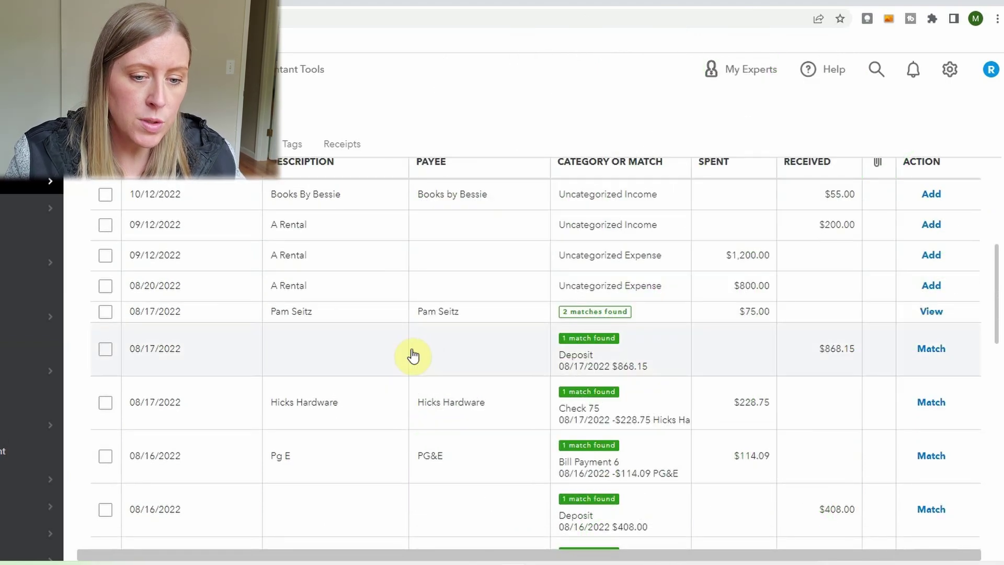
pyautogui.scroll(-6, 426, 355)
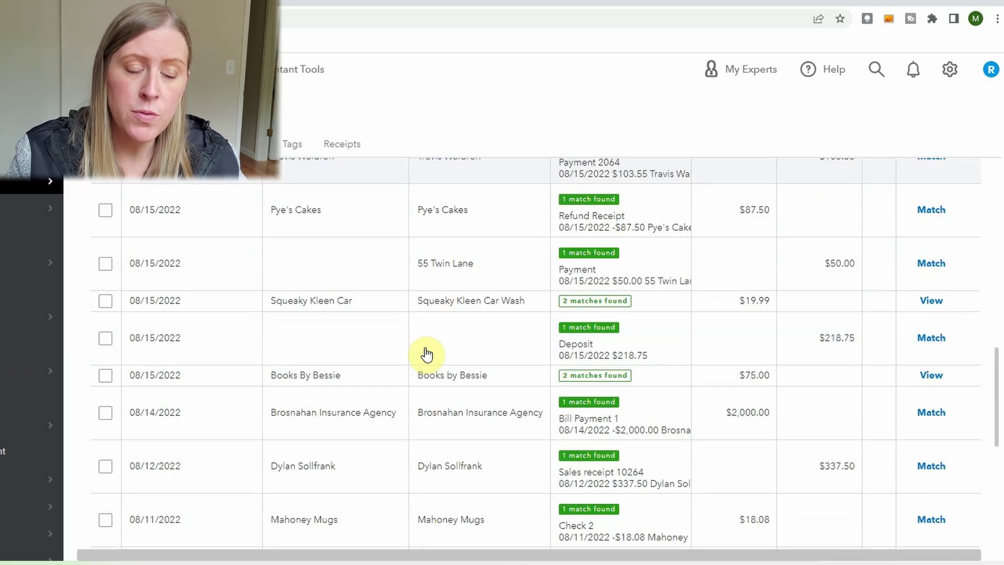
pyautogui.scroll(10, 426, 354)
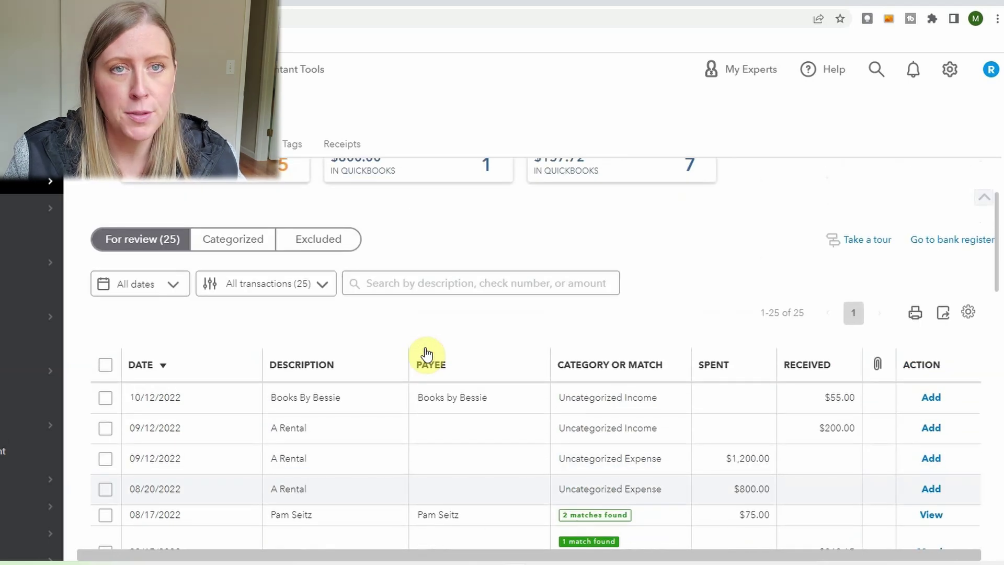
# Filter the For review list to Recognized (17) and scan the suggested matches
pyautogui.click(329, 283)
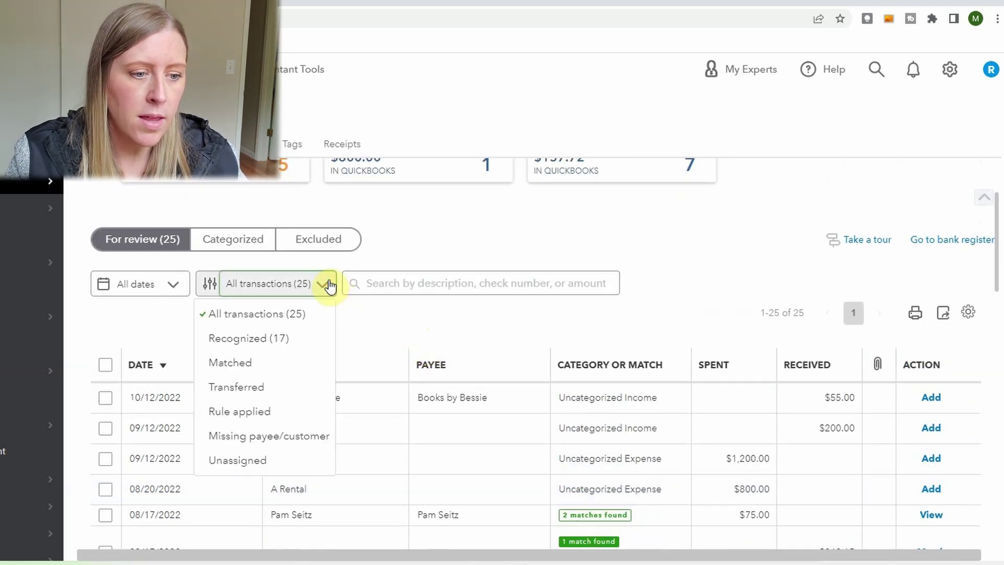
pyautogui.click(258, 338)
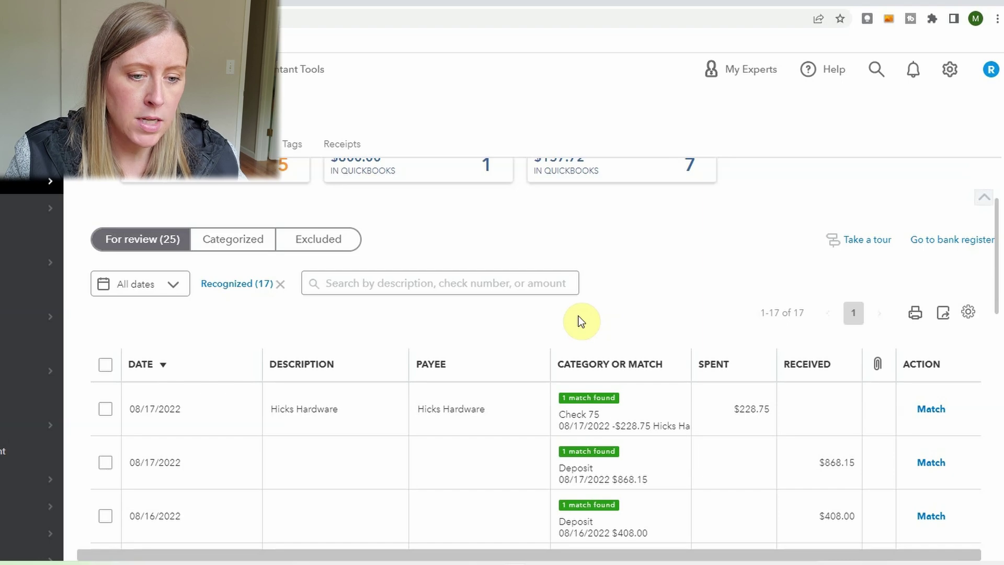
pyautogui.scroll(-4, 703, 342)
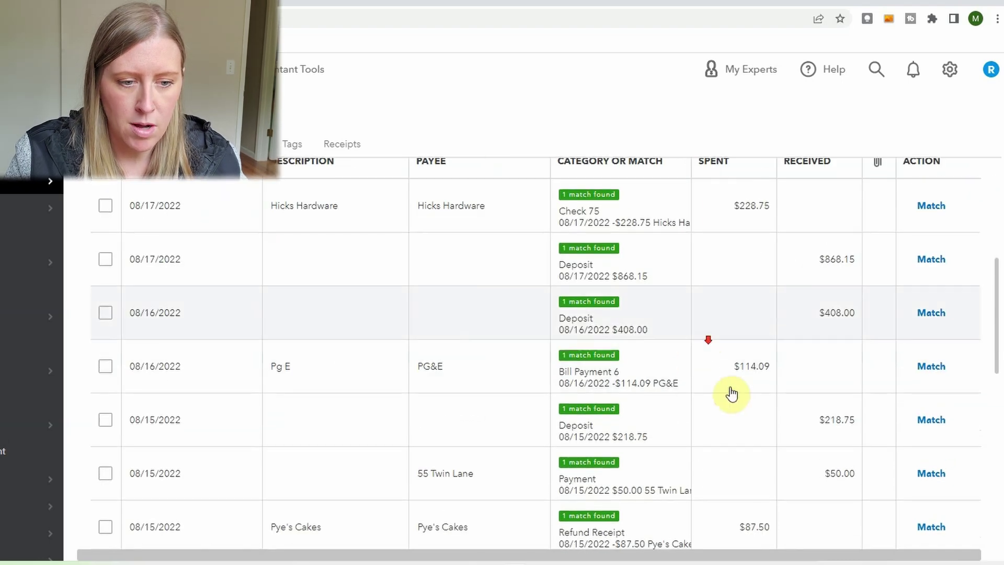
pyautogui.scroll(4, 802, 320)
# Enable Copy bank detail to memo and Show bank details in the table settings
pyautogui.click(970, 317)
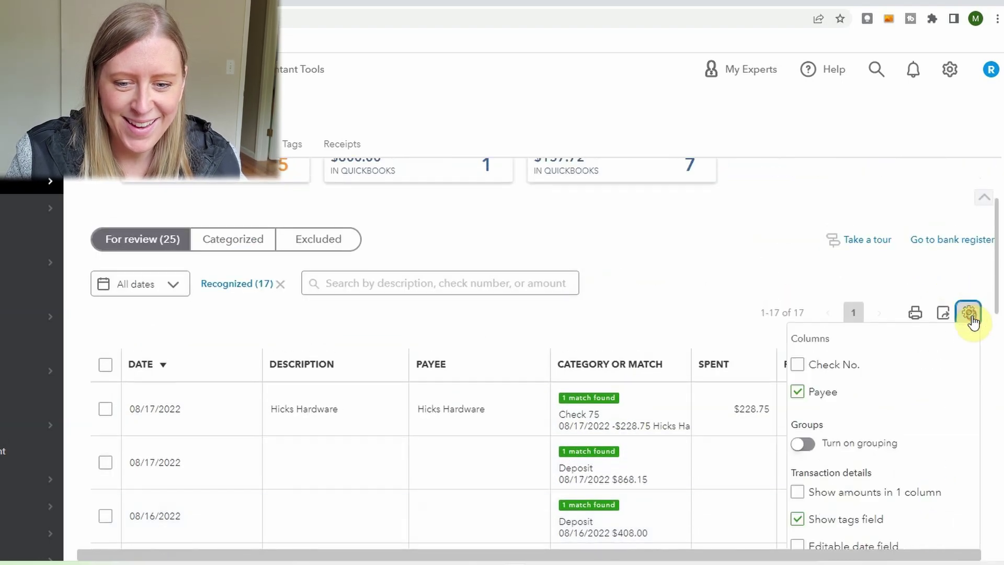
pyautogui.scroll(-2, 686, 301)
pyautogui.scroll(-2, 686, 302)
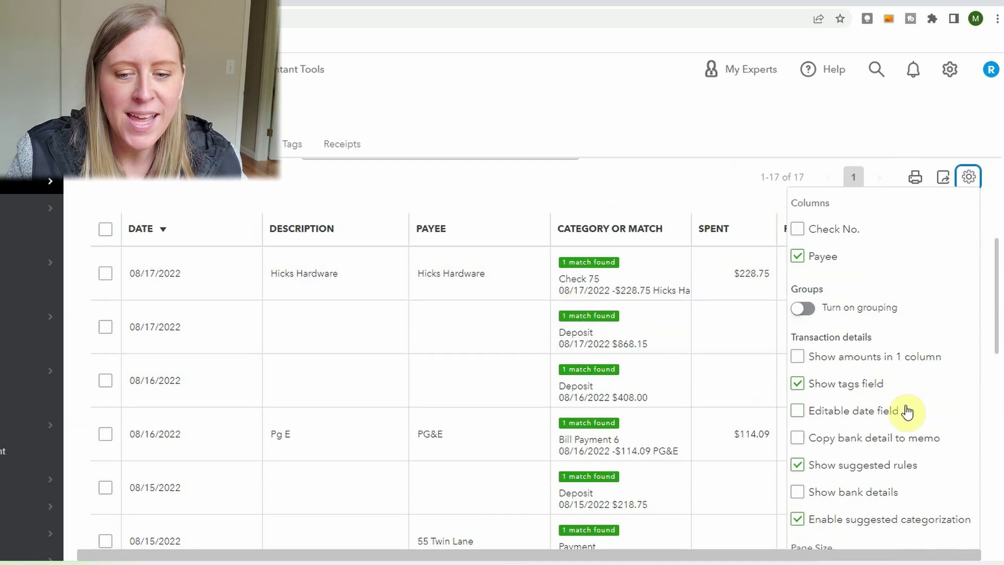
pyautogui.scroll(-1, 910, 413)
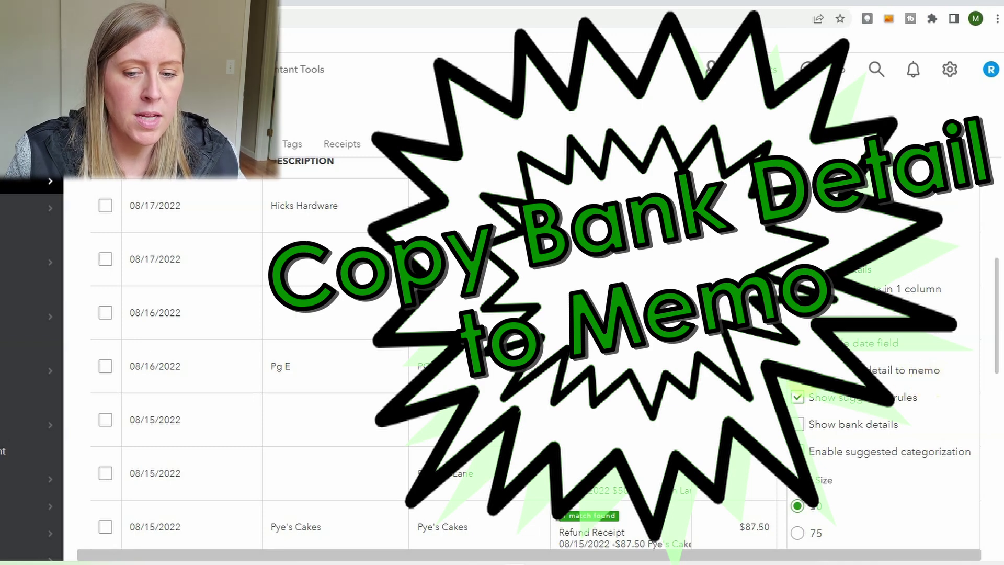
pyautogui.click(797, 370)
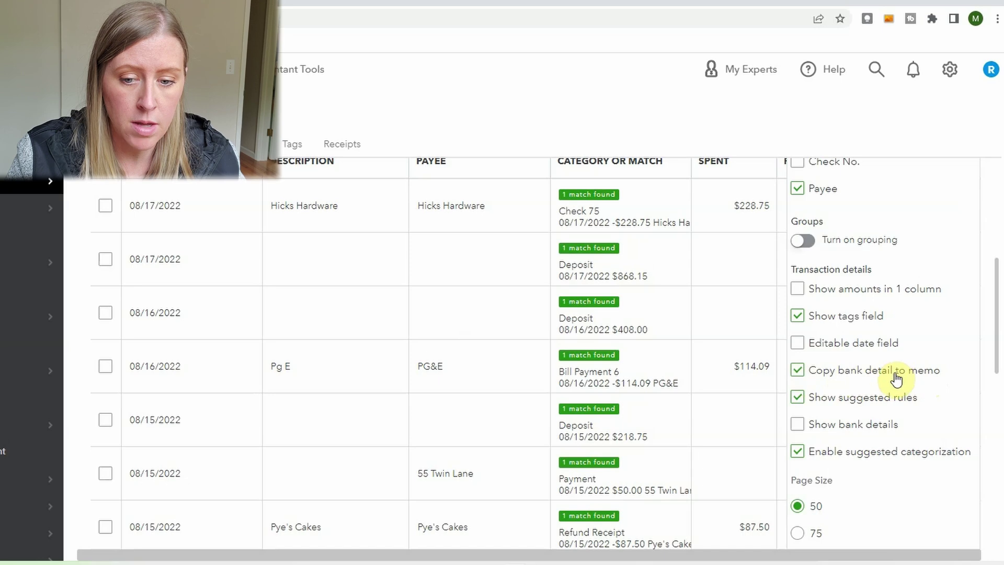
pyautogui.click(800, 425)
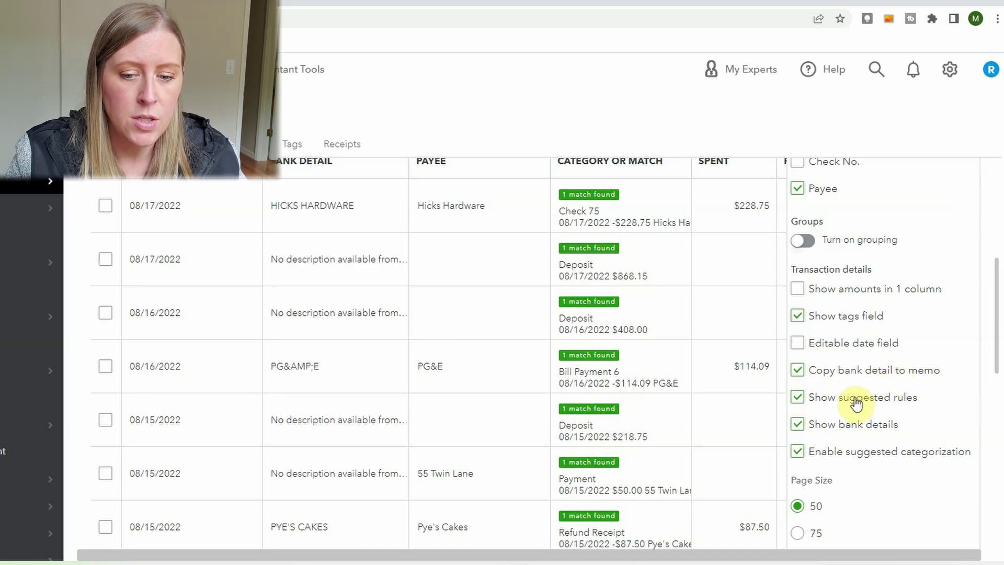
pyautogui.scroll(2, 577, 296)
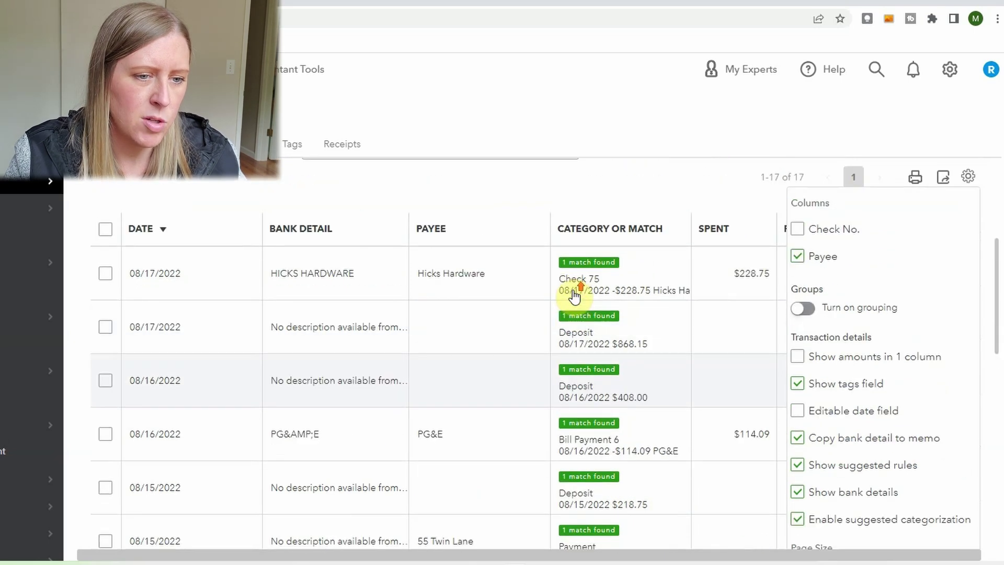
pyautogui.click(381, 186)
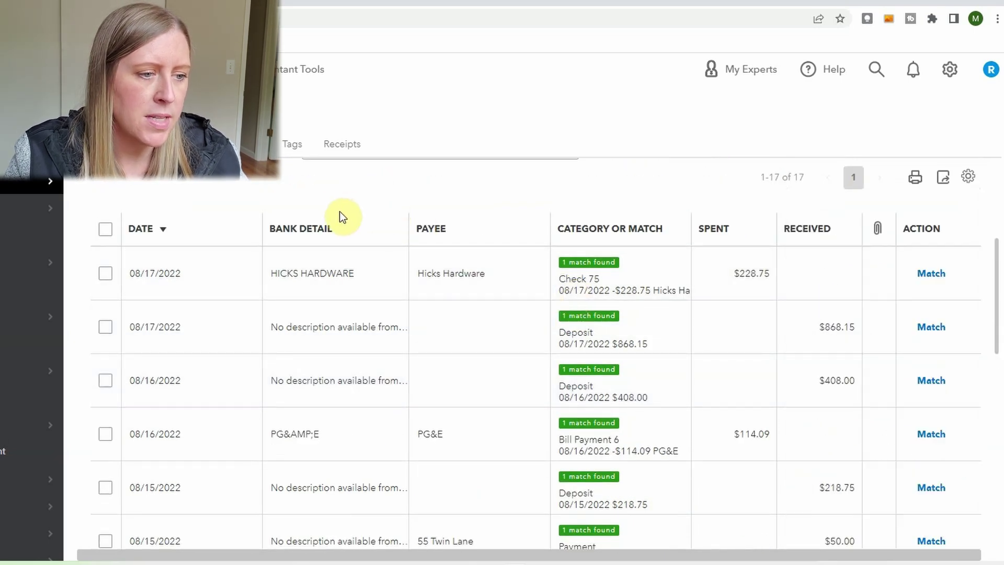
pyautogui.scroll(3, 302, 217)
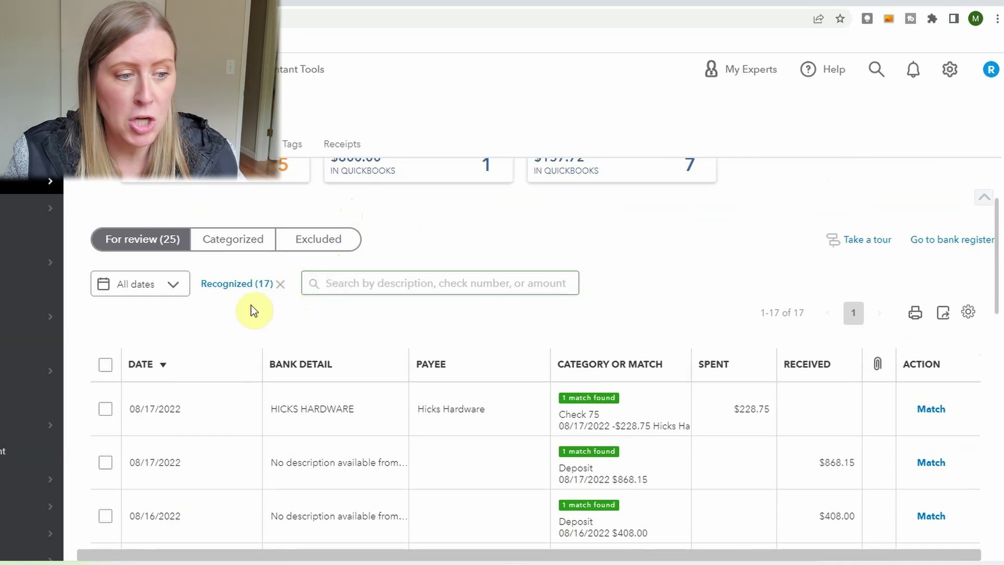
# Select all 17 recognized transactions with the header checkbox
pyautogui.click(106, 366)
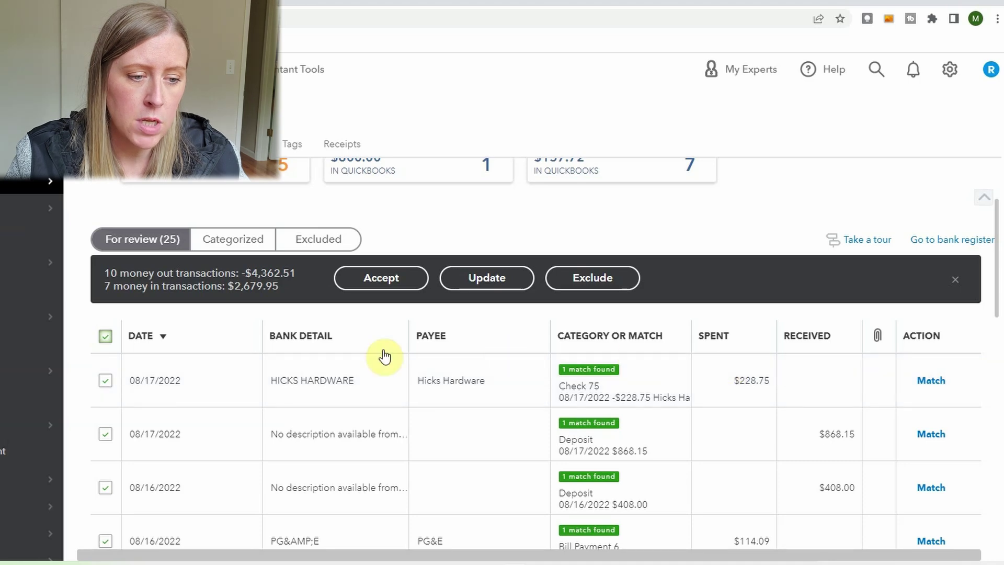
# Sort by Bank Detail, select all, and deselect the $87.50 Pye's Cakes refund
pyautogui.click(315, 340)
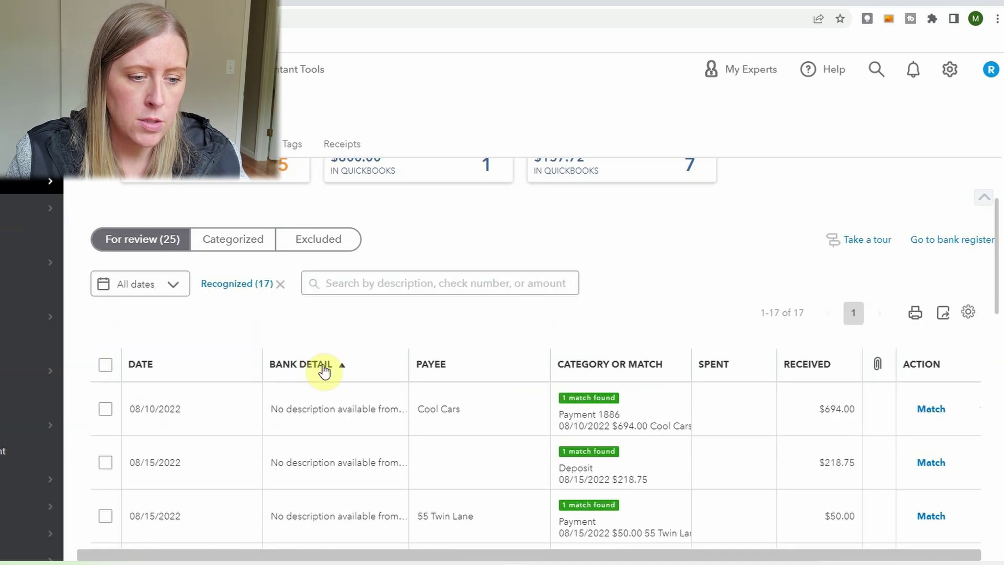
pyautogui.click(105, 365)
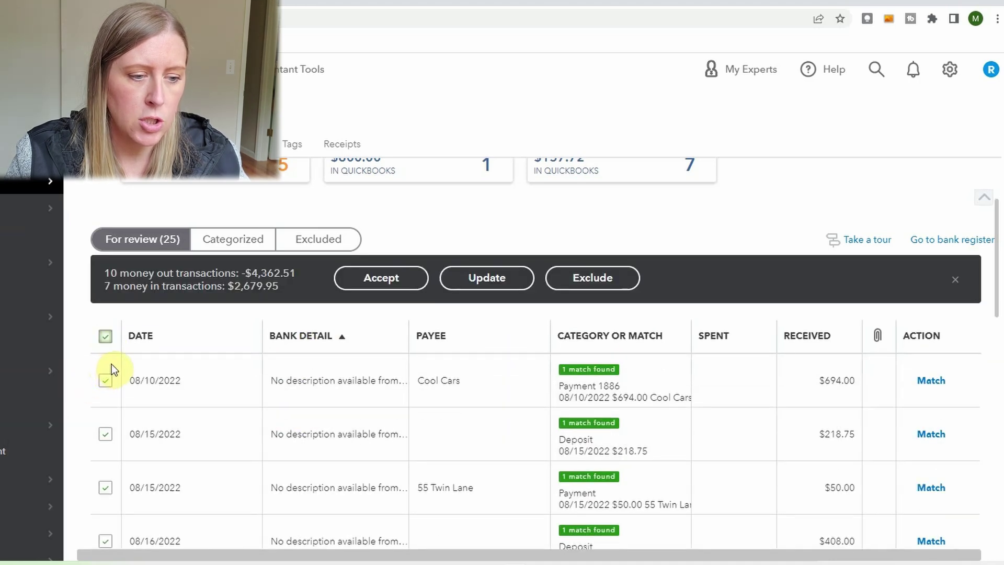
pyautogui.scroll(-4, 523, 366)
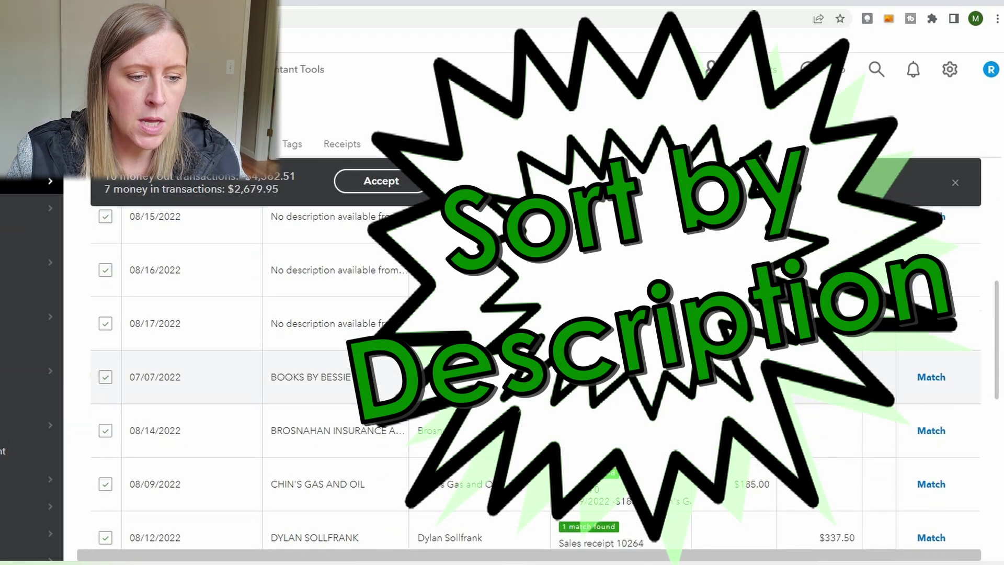
pyautogui.scroll(4, 522, 366)
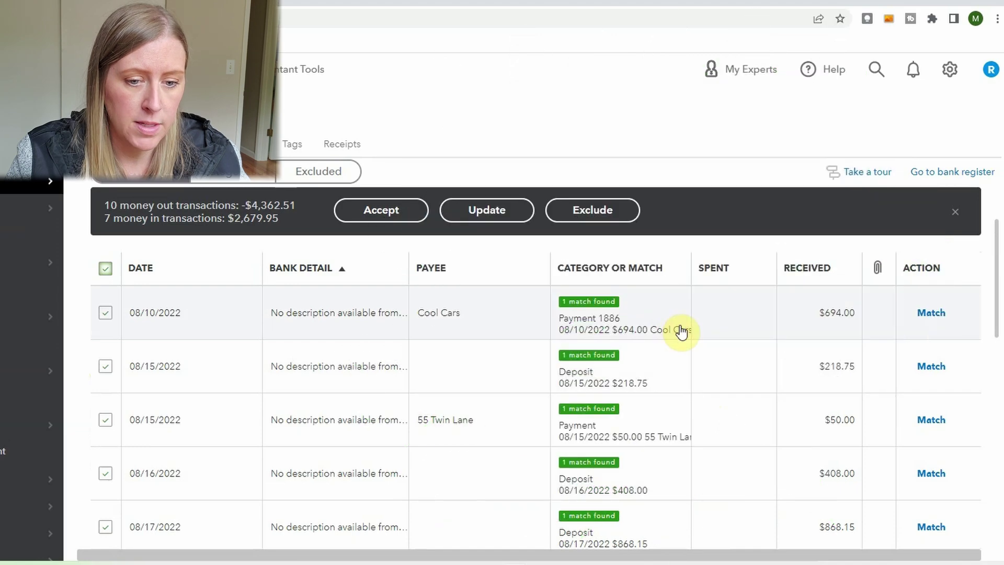
pyautogui.scroll(-3, 649, 355)
pyautogui.scroll(-8, 651, 357)
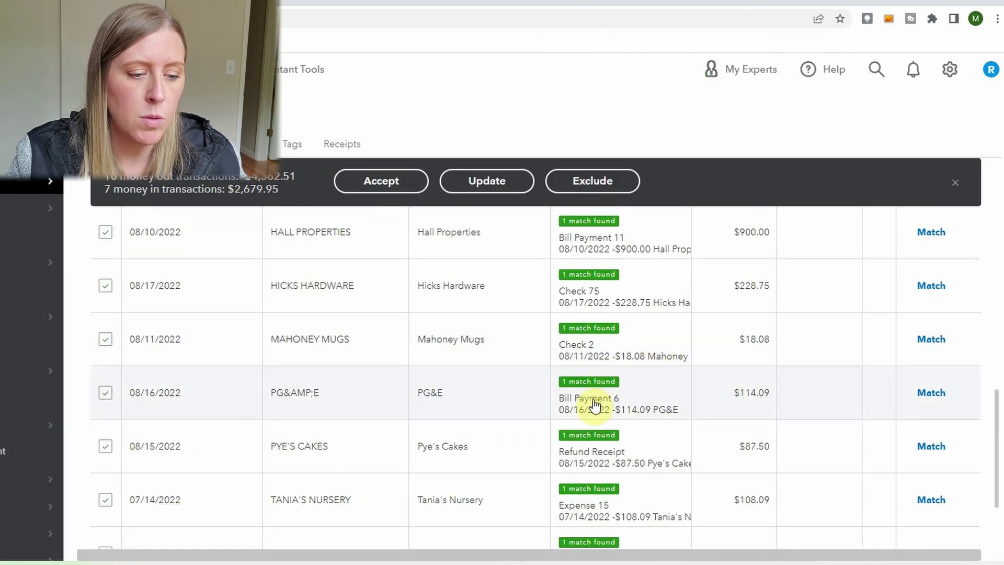
pyautogui.scroll(-1, 515, 441)
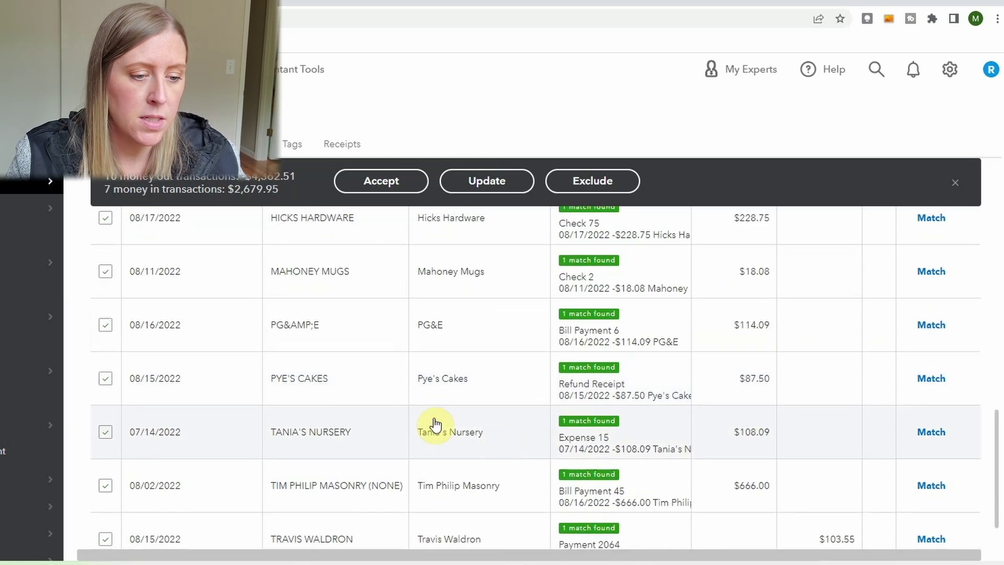
pyautogui.click(104, 379)
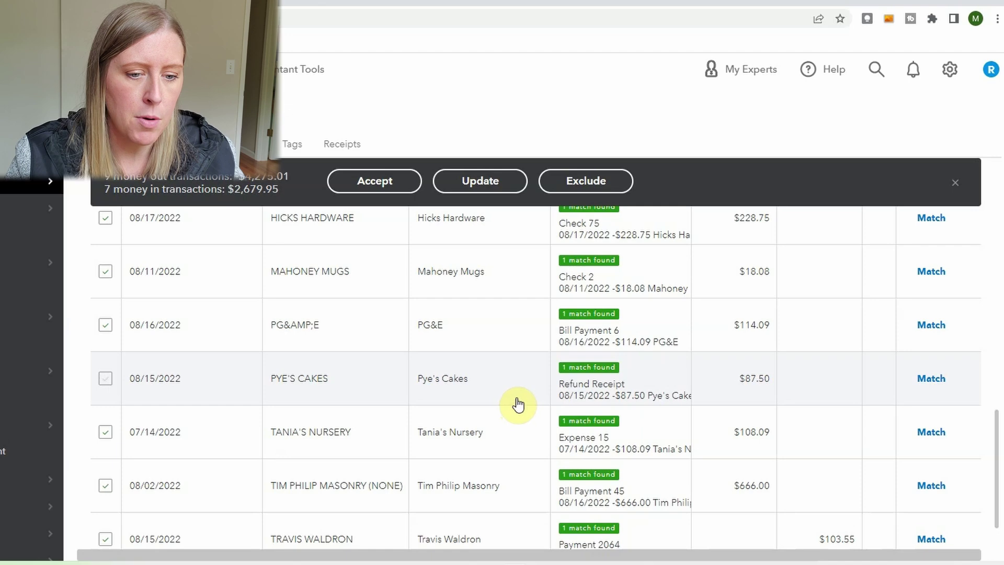
# Deselect Tim Philip Masonry, accept the 15 matches, and clear the Recognized filter
pyautogui.scroll(-2, 366, 428)
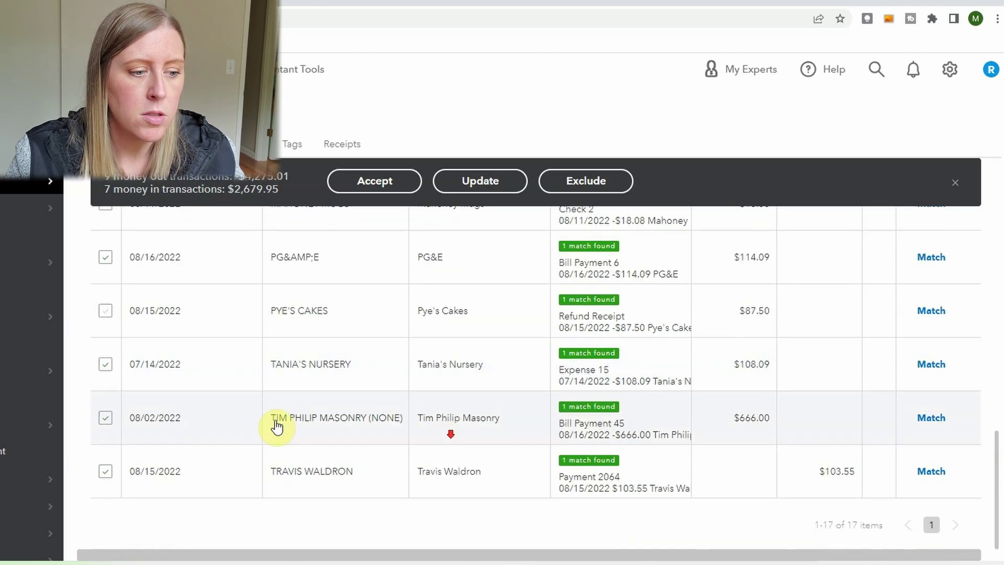
pyautogui.click(105, 418)
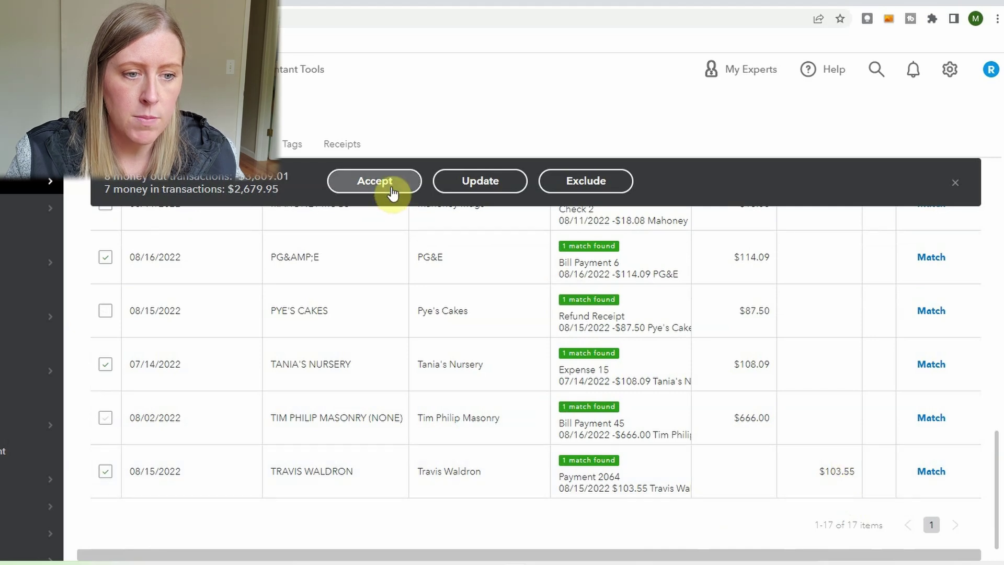
pyautogui.click(391, 190)
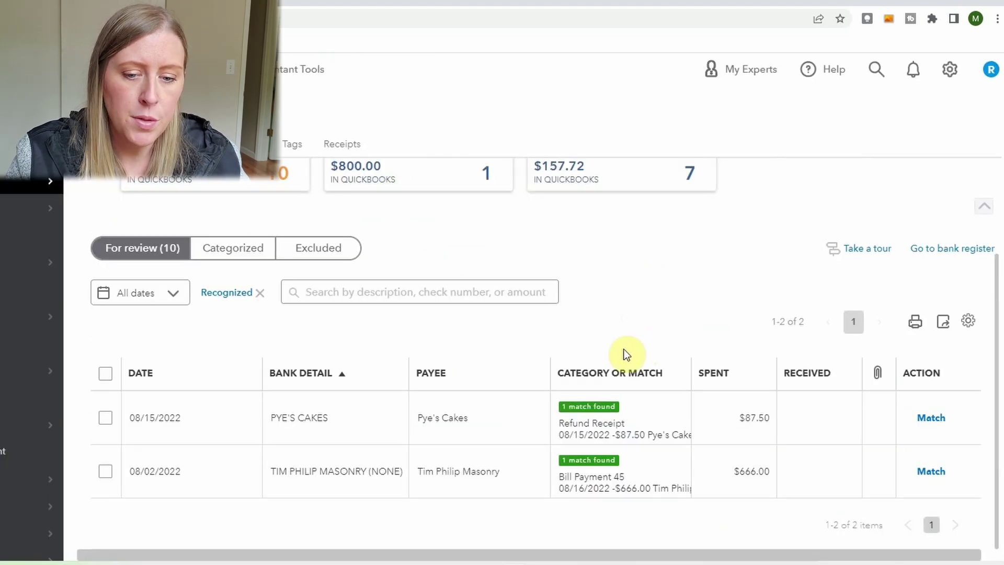
pyautogui.click(260, 293)
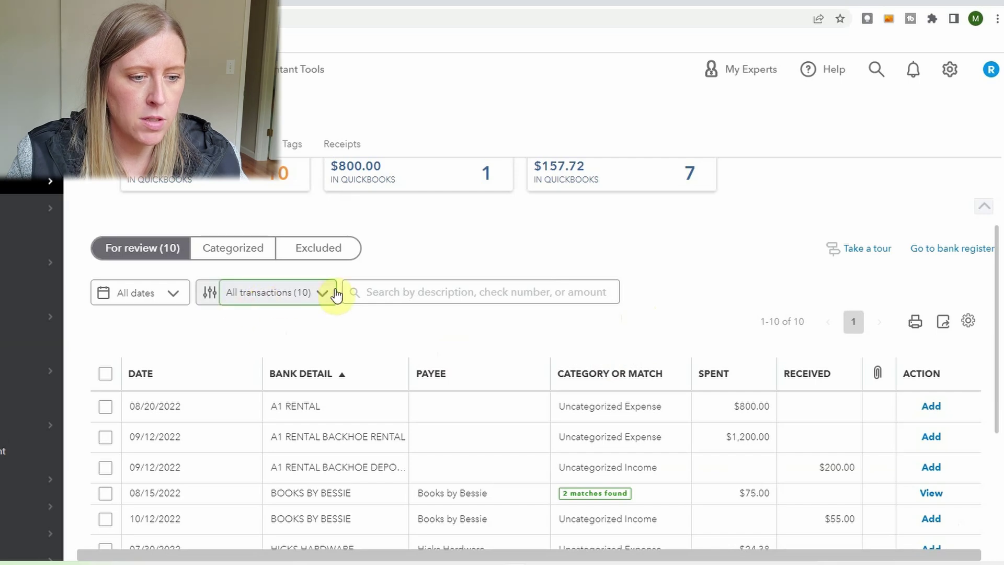
pyautogui.scroll(-3, 592, 319)
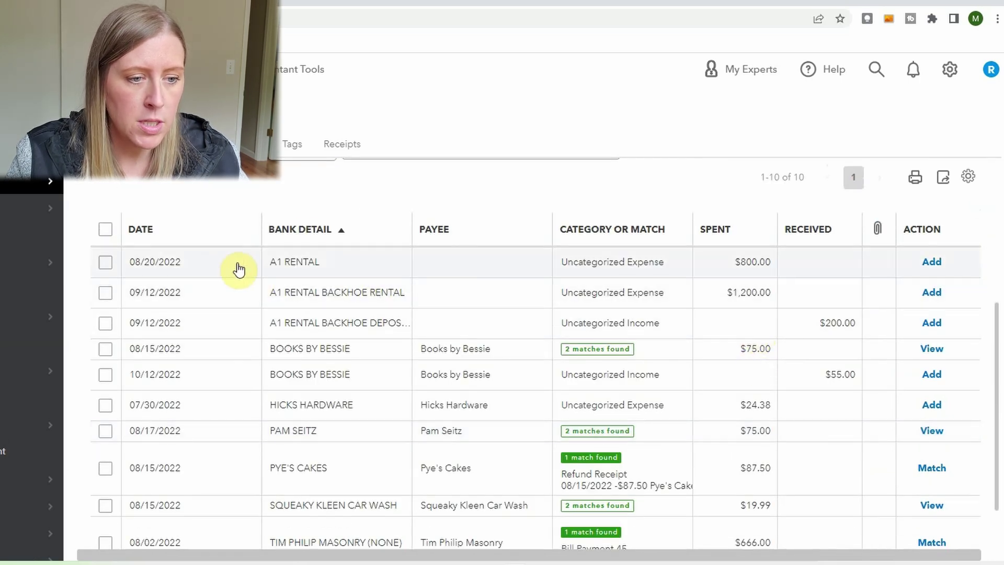
# Flip the Bank Detail sort to descending so Tim Philip Masonry comes first
pyautogui.click(341, 233)
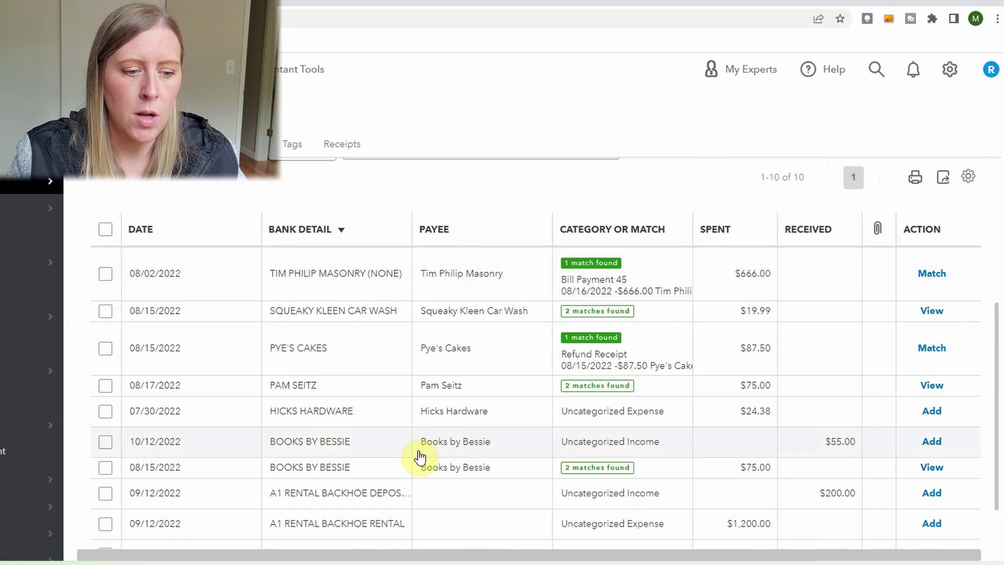
pyautogui.scroll(-1, 505, 463)
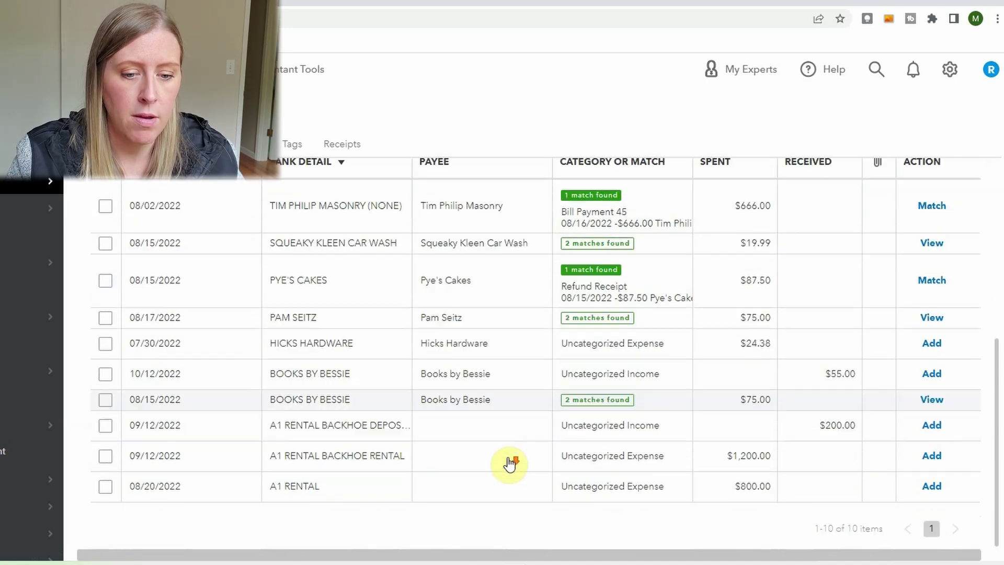
# Add the $55 Books by Bessie item and match the $75 one to Bill Payment 3
pyautogui.click(931, 374)
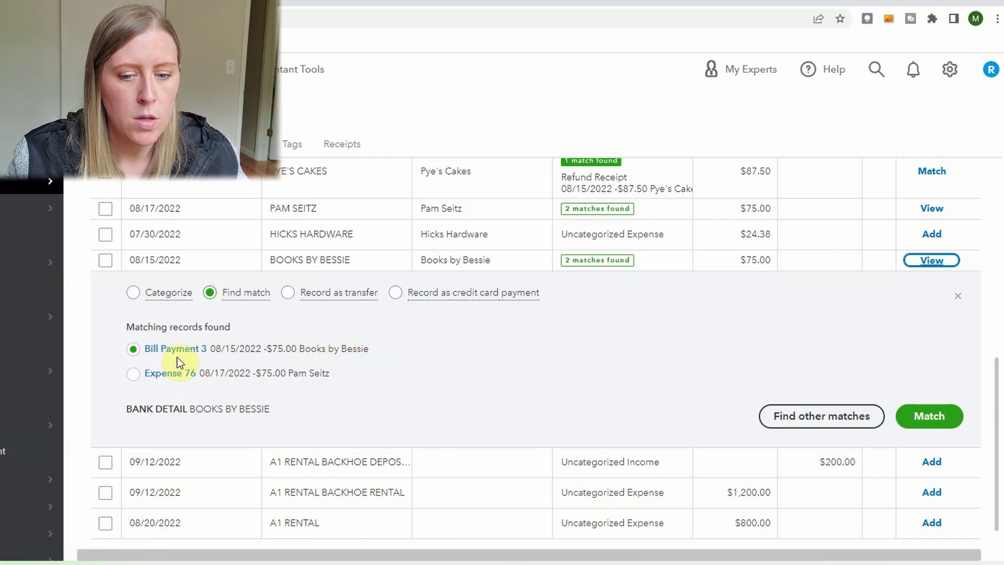
pyautogui.click(940, 418)
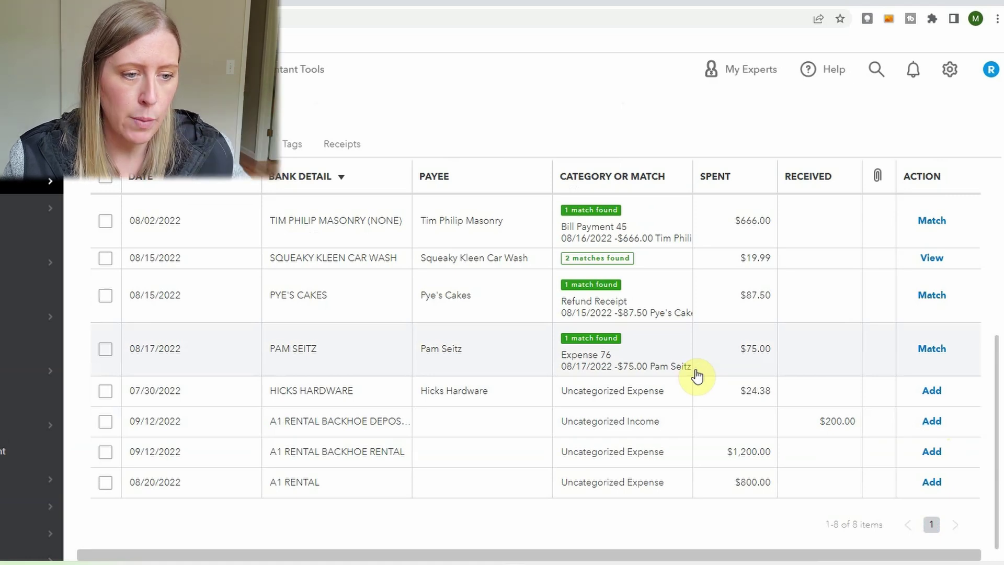
pyautogui.click(721, 420)
pyautogui.scroll(-3, 723, 395)
pyautogui.scroll(-1, 720, 385)
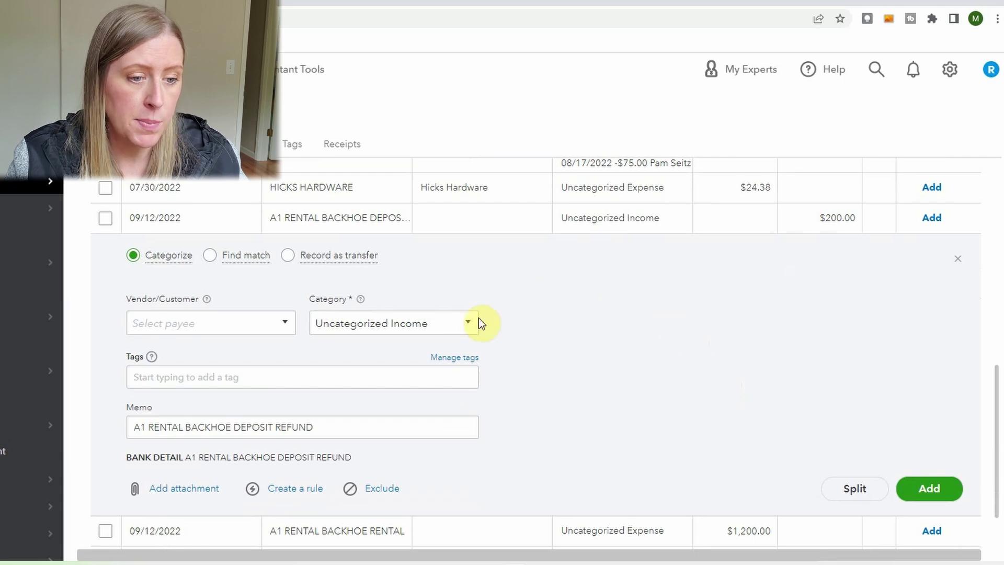
# Create the new payee Rental Backhoe and assign it to the deposit refund
pyautogui.click(221, 331)
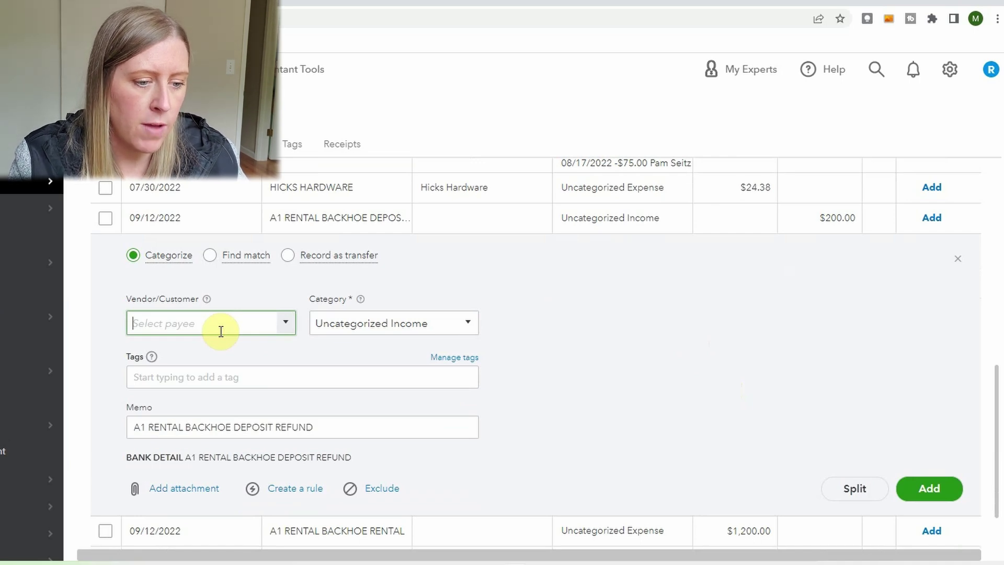
pyautogui.write('Rental B')
pyautogui.write('achk')
pyautogui.press('BackSpace')
pyautogui.press('BackSpace')
pyautogui.write('khoe')
pyautogui.click(167, 343)
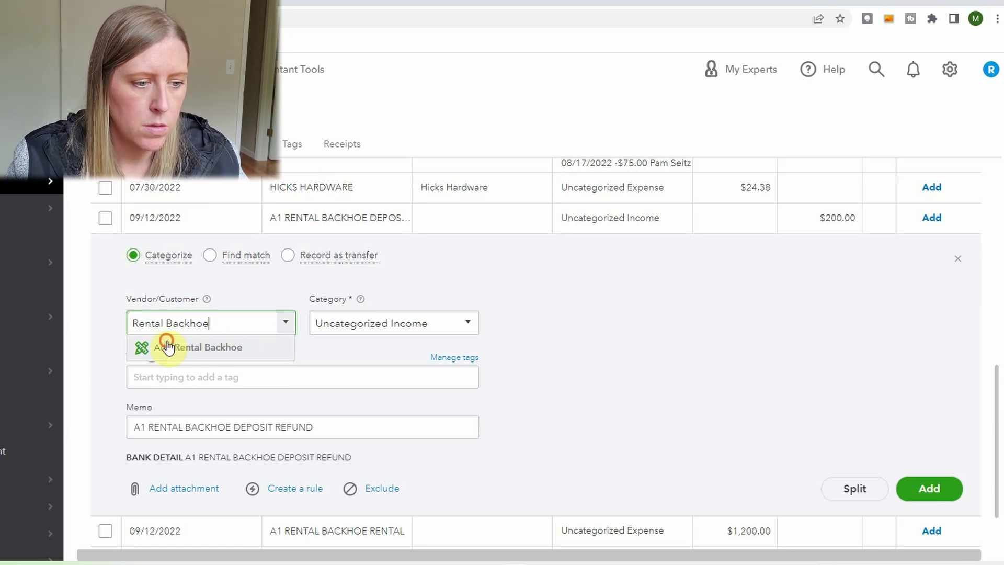
pyautogui.click(331, 208)
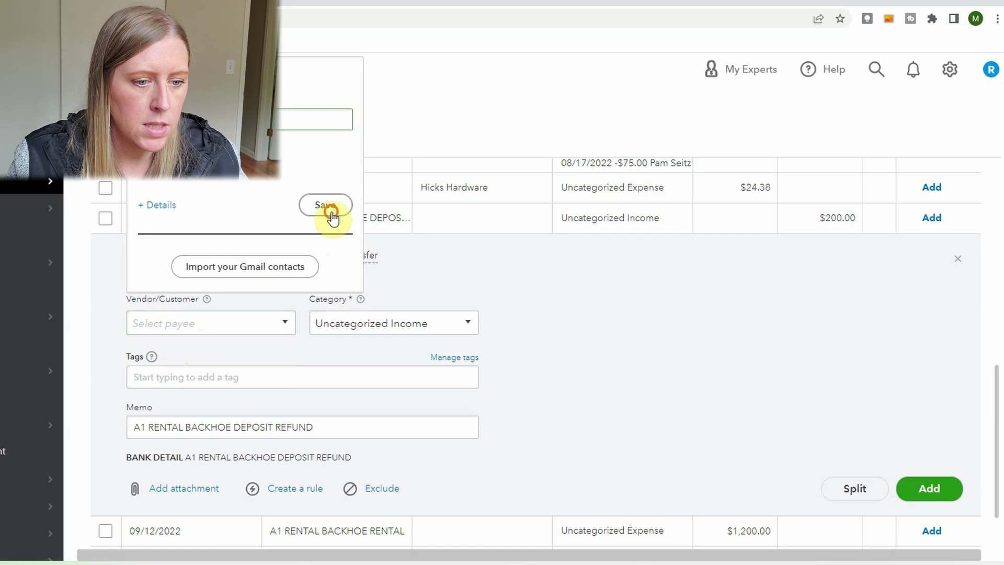
# Set the category to Refunds-Allowances and add the $200.00 refund
pyautogui.click(443, 320)
pyautogui.write('refu')
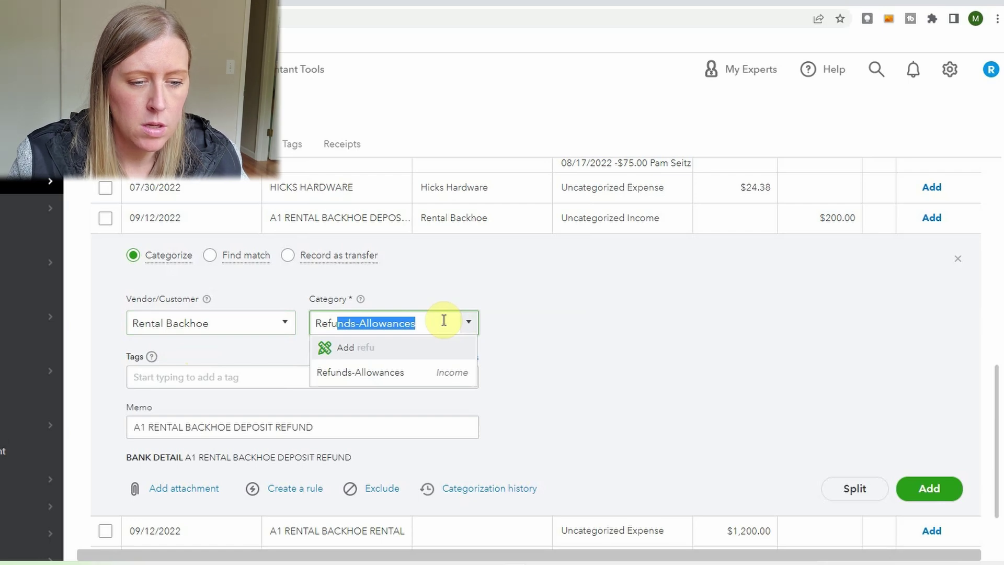
pyautogui.click(414, 372)
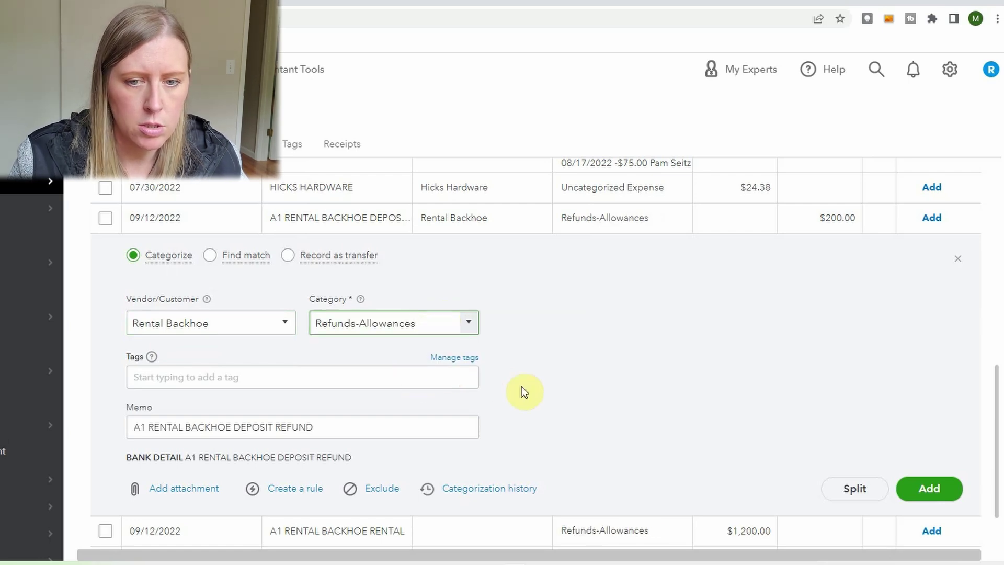
pyautogui.click(631, 391)
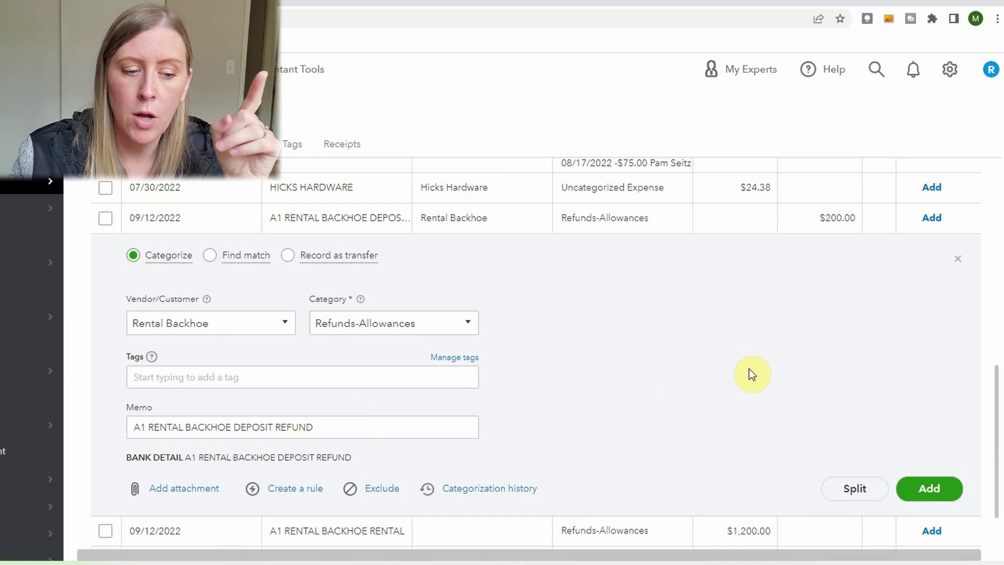
pyautogui.click(932, 491)
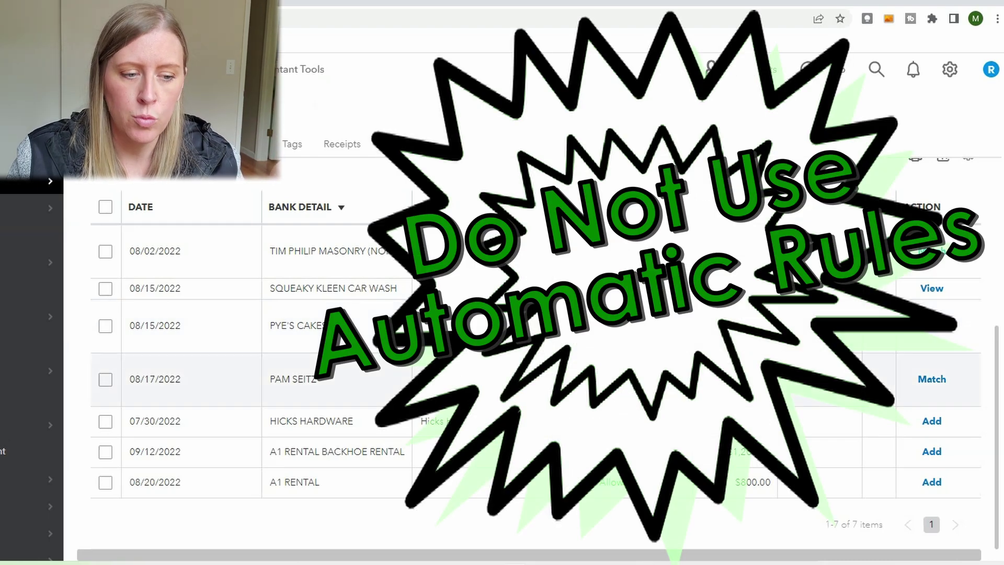
# Expand the $24.38 HICKS HARDWARE row, currently under Uncategorized Expense
pyautogui.click(395, 426)
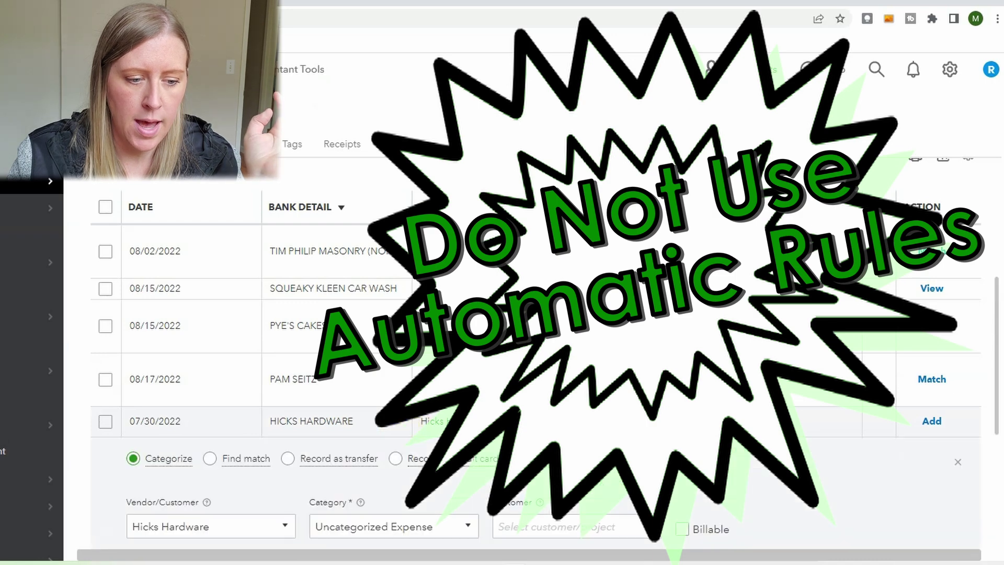
pyautogui.scroll(-4, 654, 418)
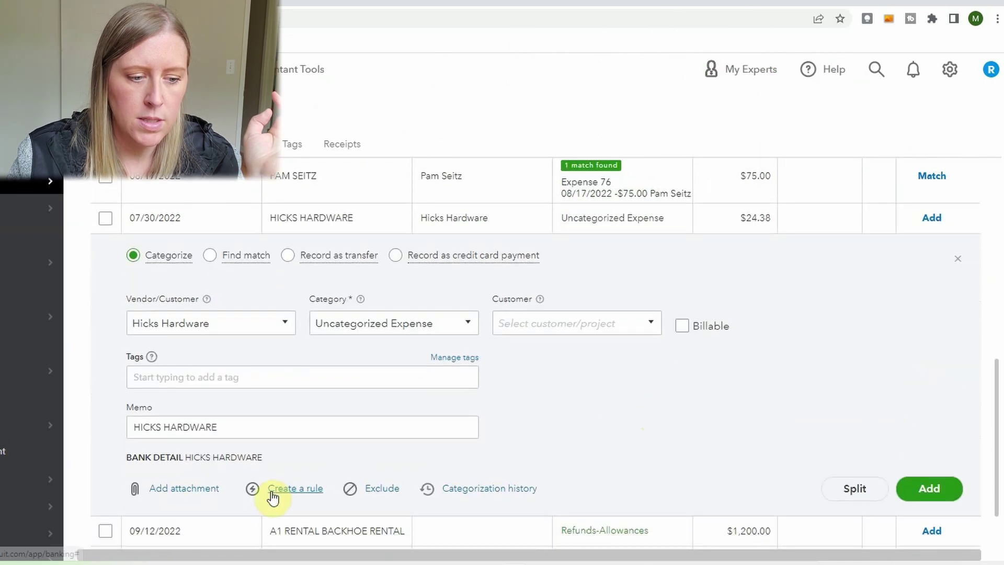
# Save a rule named 'Hicks' that categorizes Hicks Hardware charges as Supplies, keeping the bank memo and auto-adding
pyautogui.click(283, 490)
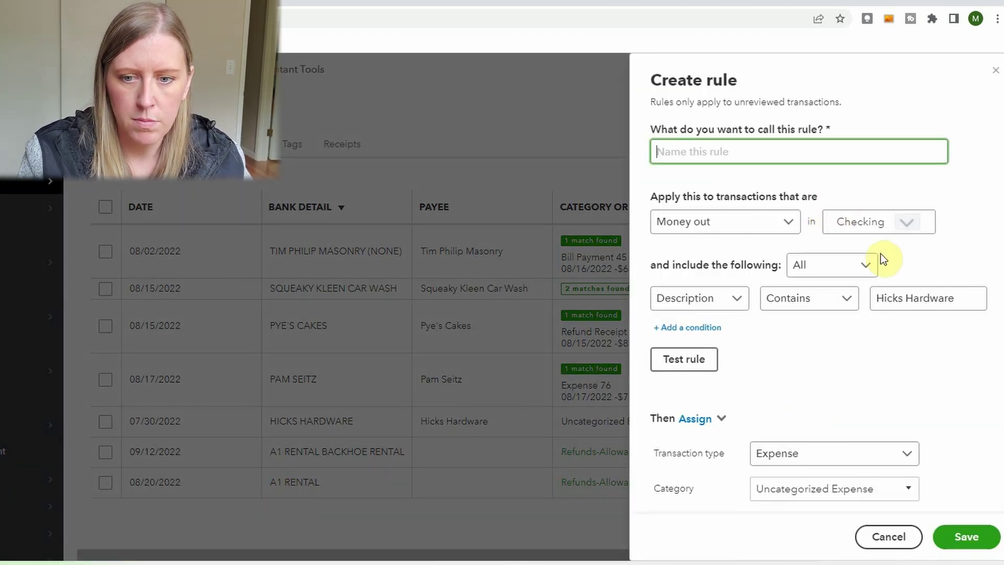
pyautogui.write('Hicks')
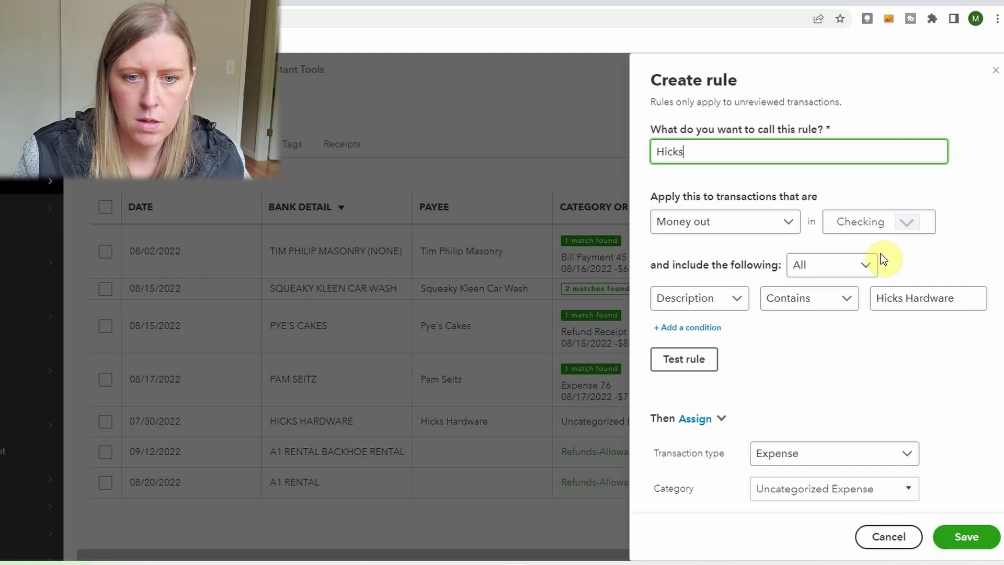
pyautogui.scroll(-1, 941, 287)
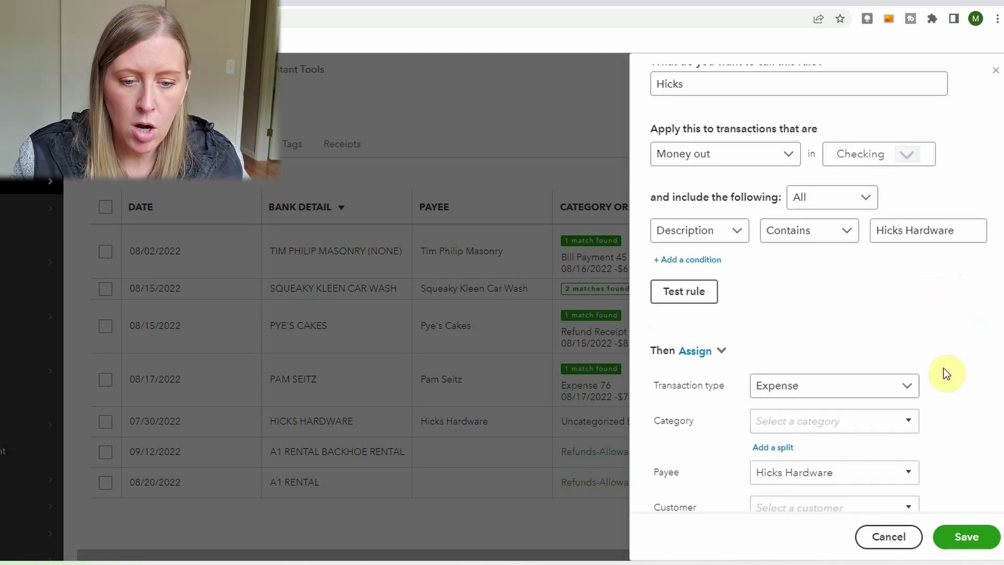
pyautogui.click(894, 420)
pyautogui.write('Supl')
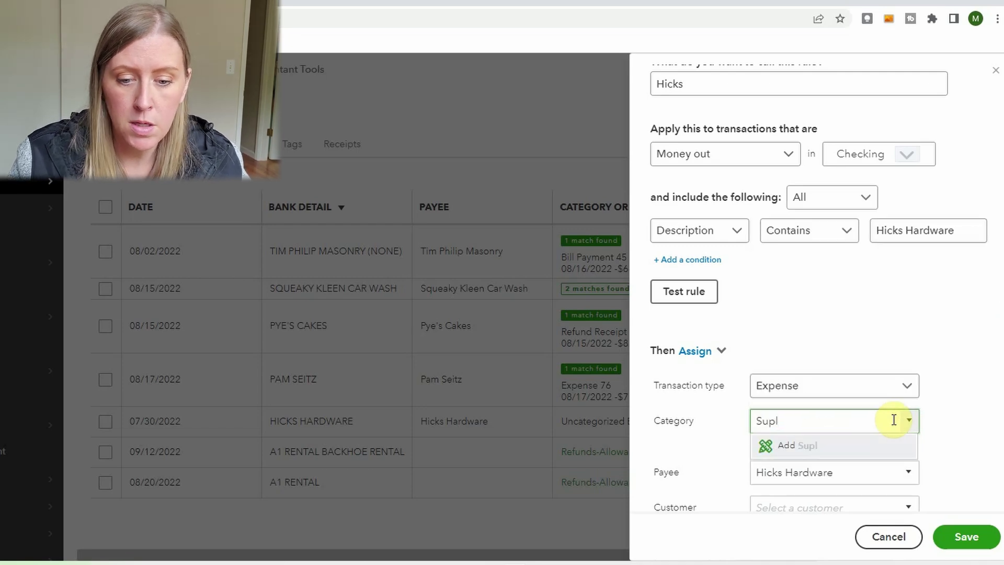
pyautogui.press('BackSpace')
pyautogui.click(800, 471)
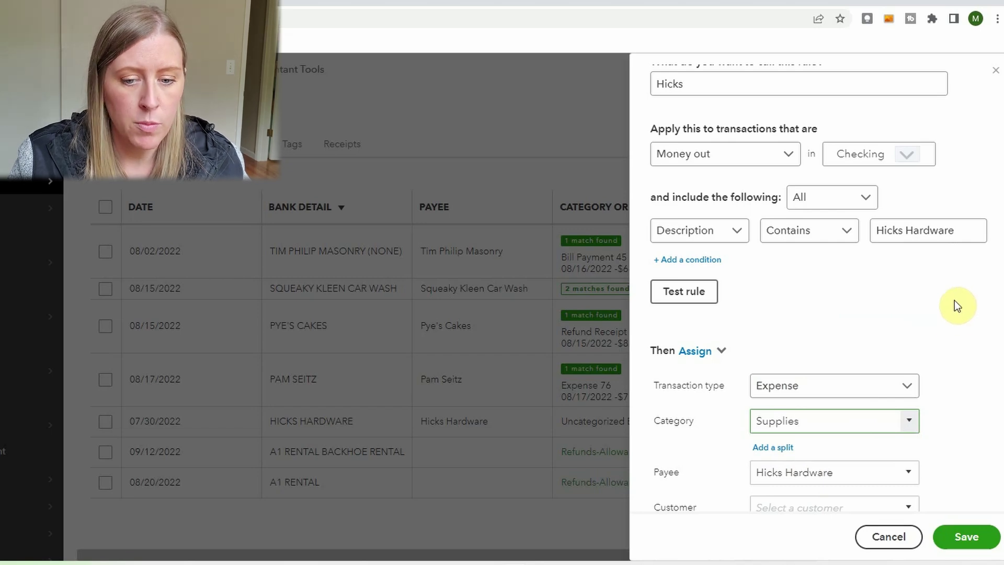
pyautogui.scroll(-5, 959, 394)
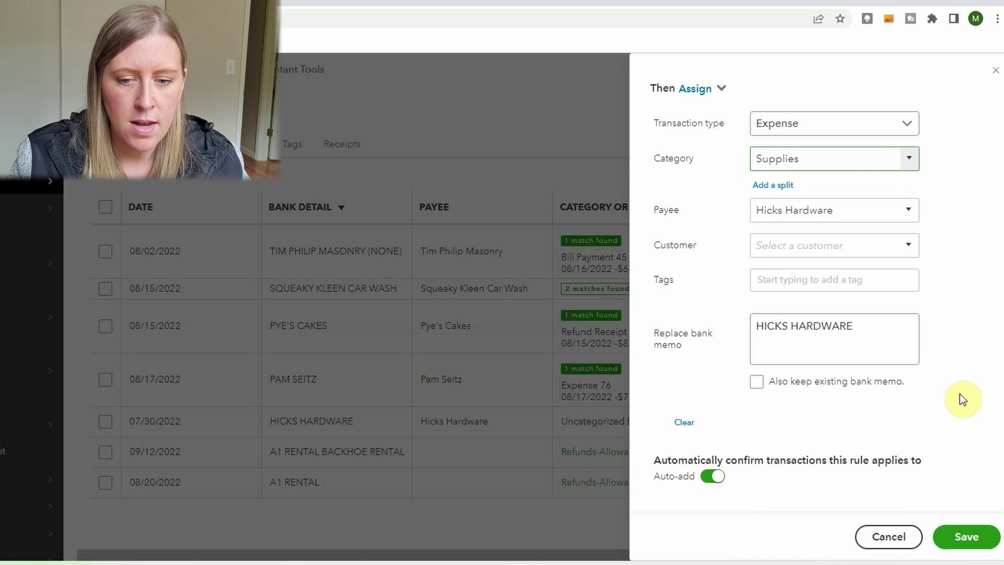
pyautogui.click(756, 381)
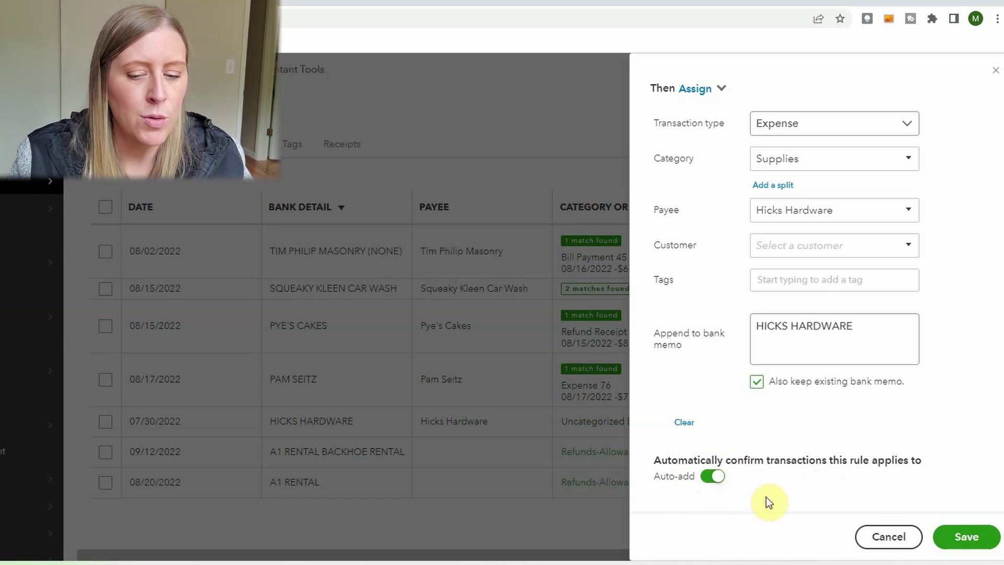
pyautogui.click(973, 538)
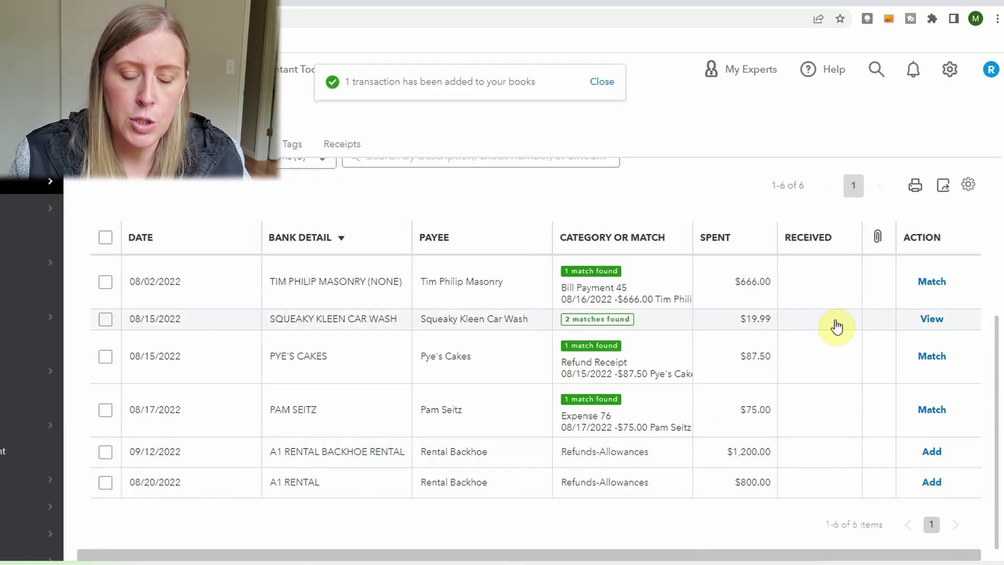
# Match the Squeaky Kleen Car Wash charge and accept the five remaining money-out transactions
pyautogui.click(837, 326)
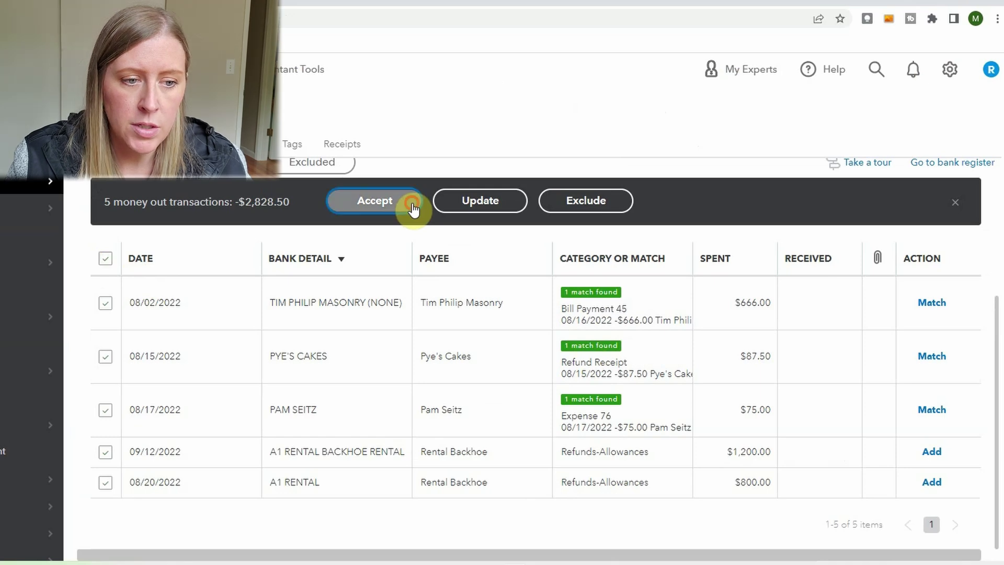
pyautogui.click(412, 203)
# Confirm For review shows 0 and go to the Checking account's bank register
pyautogui.scroll(3, 462, 299)
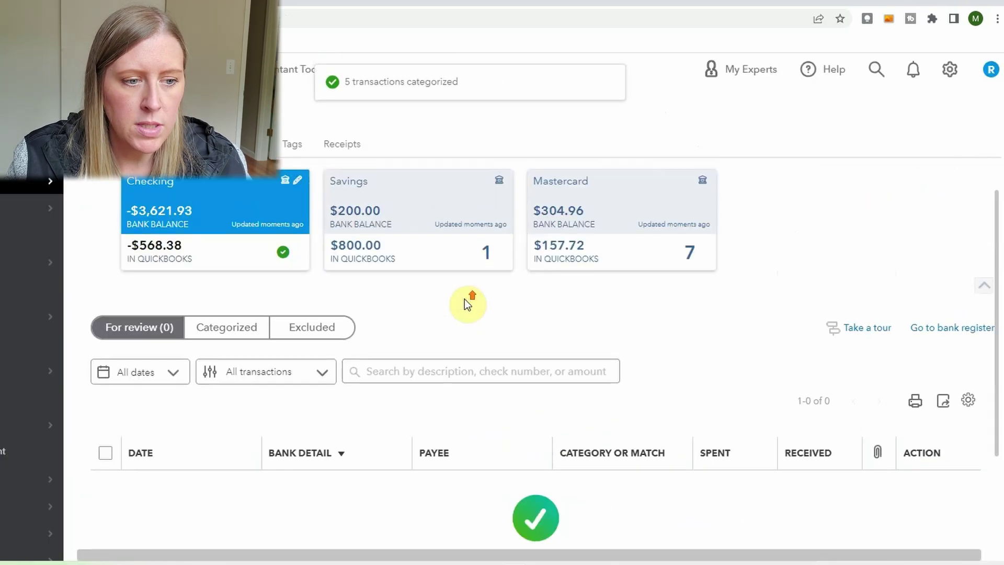
pyautogui.scroll(1, 466, 303)
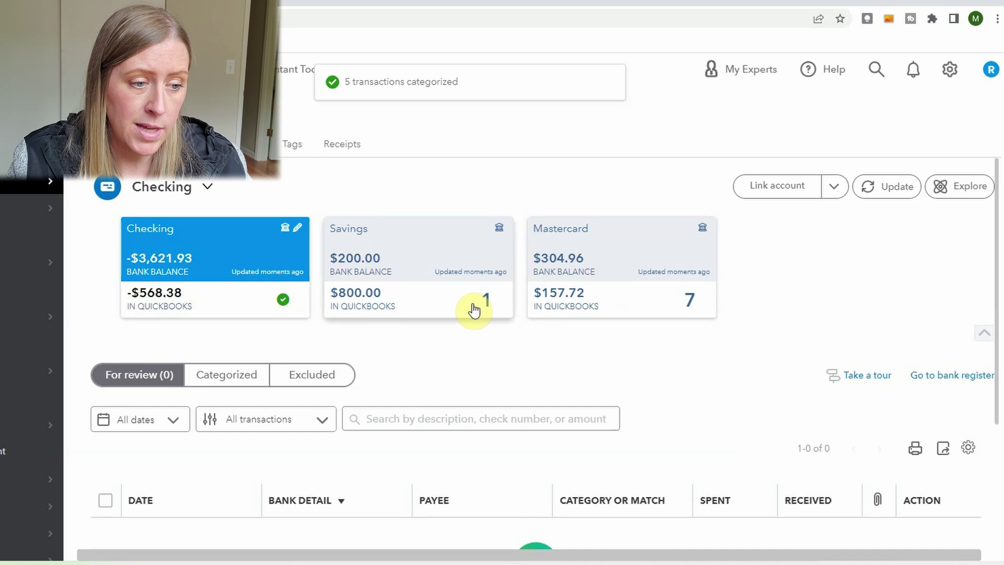
pyautogui.scroll(-1, 685, 343)
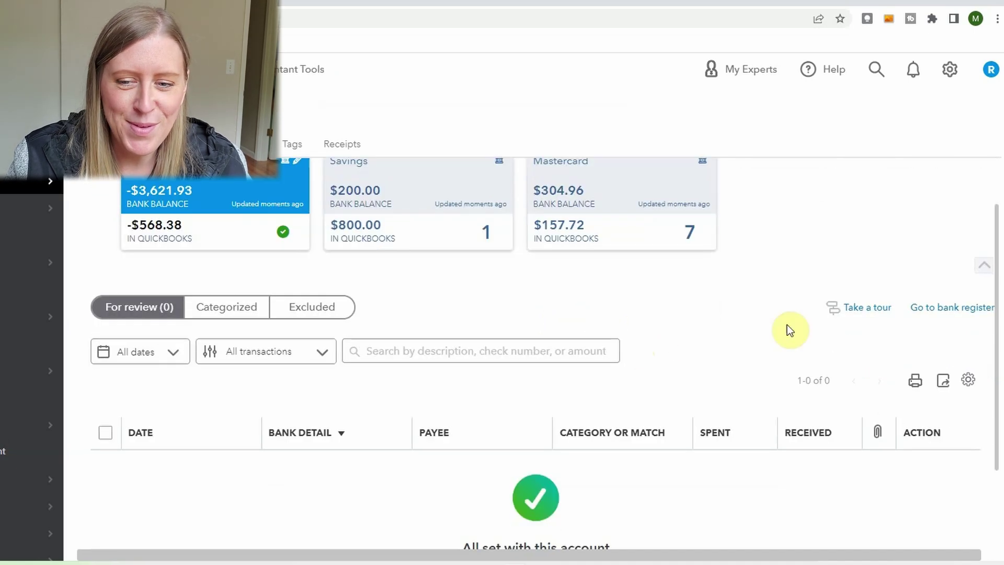
pyautogui.click(934, 309)
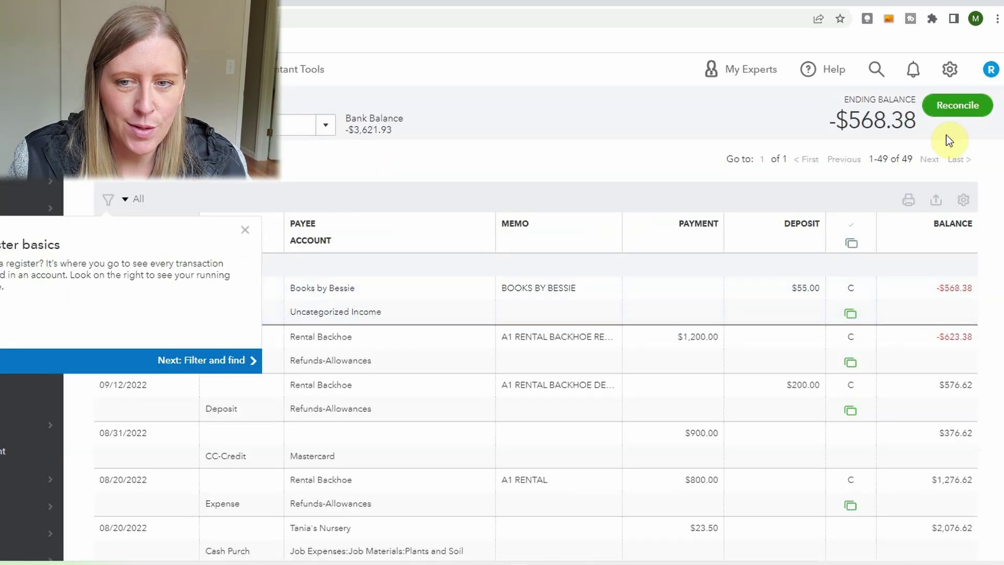
# Start reconciling the Checking account and place the cursor in the Ending balance field
pyautogui.click(959, 107)
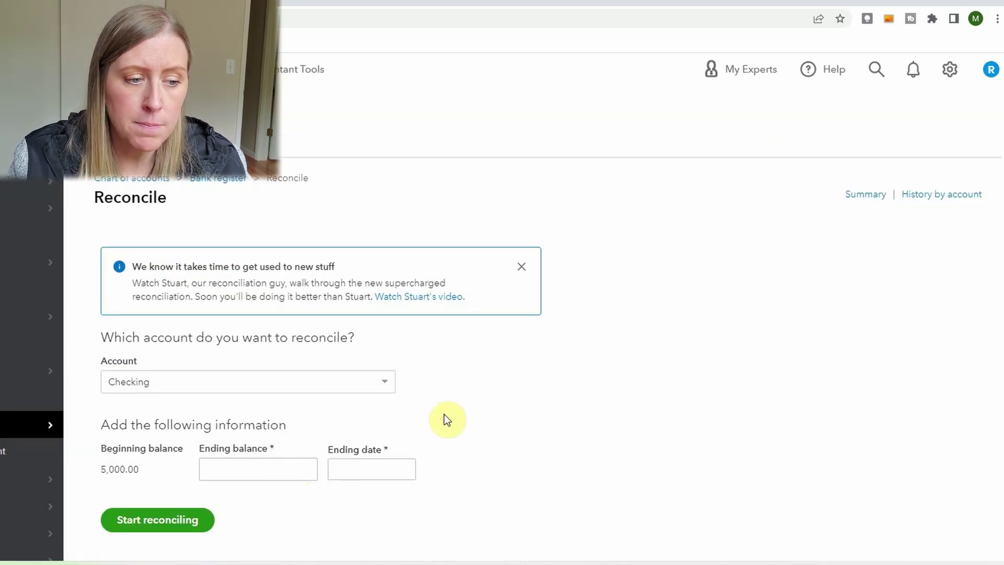
pyautogui.click(273, 467)
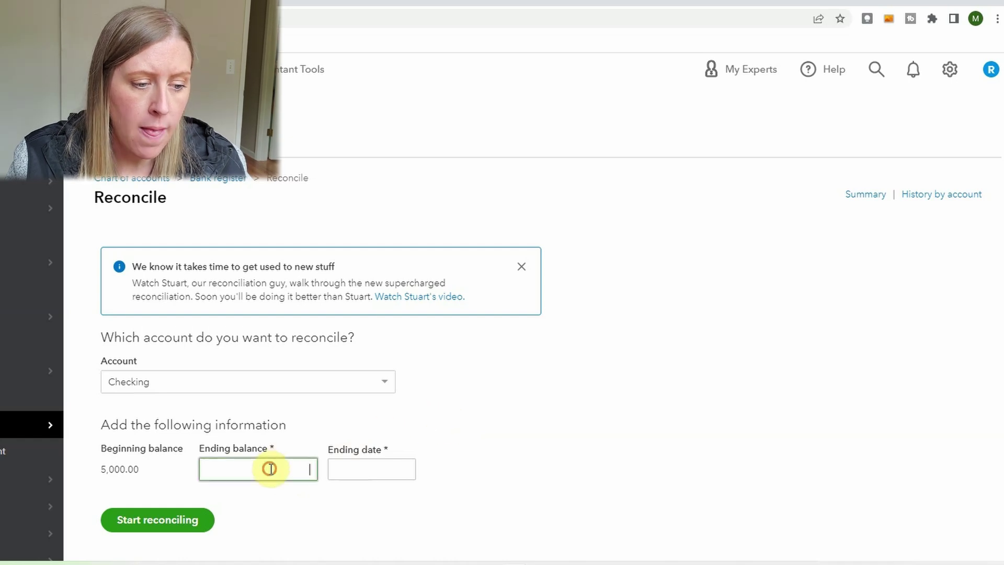